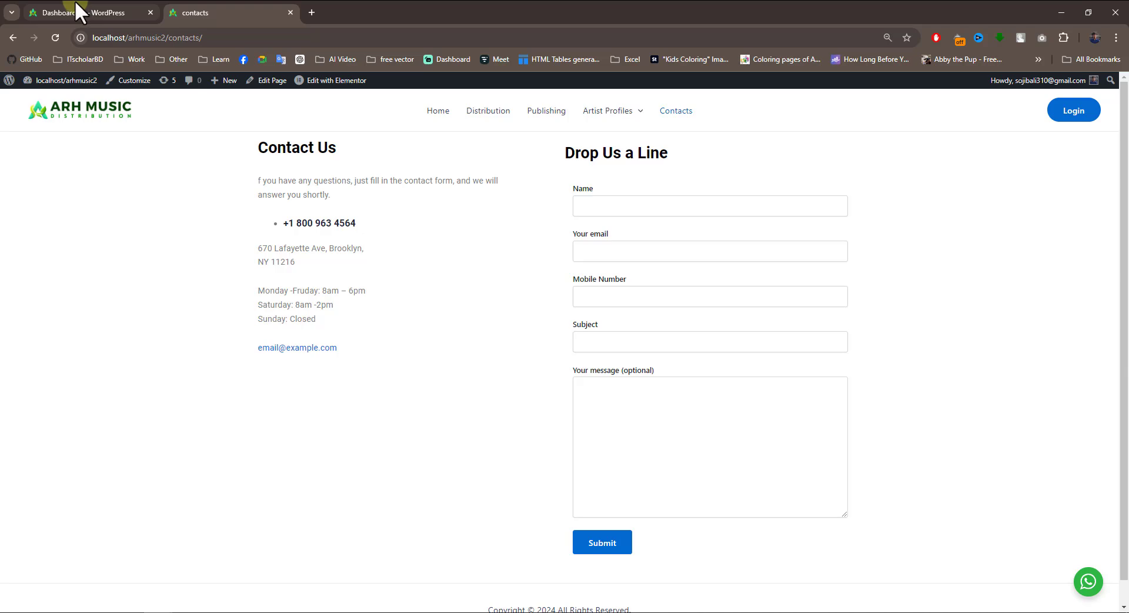
Search the WordPress plugin directory for "country state", then install and activate Country State City Dropdown CF7.
click(73, 3)
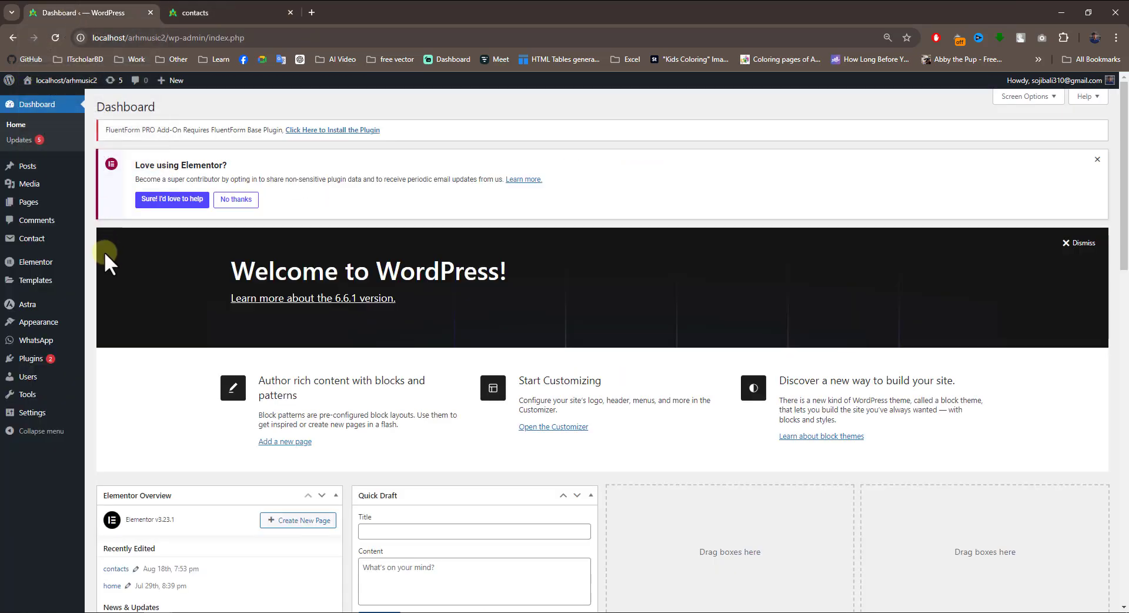
click(31, 358)
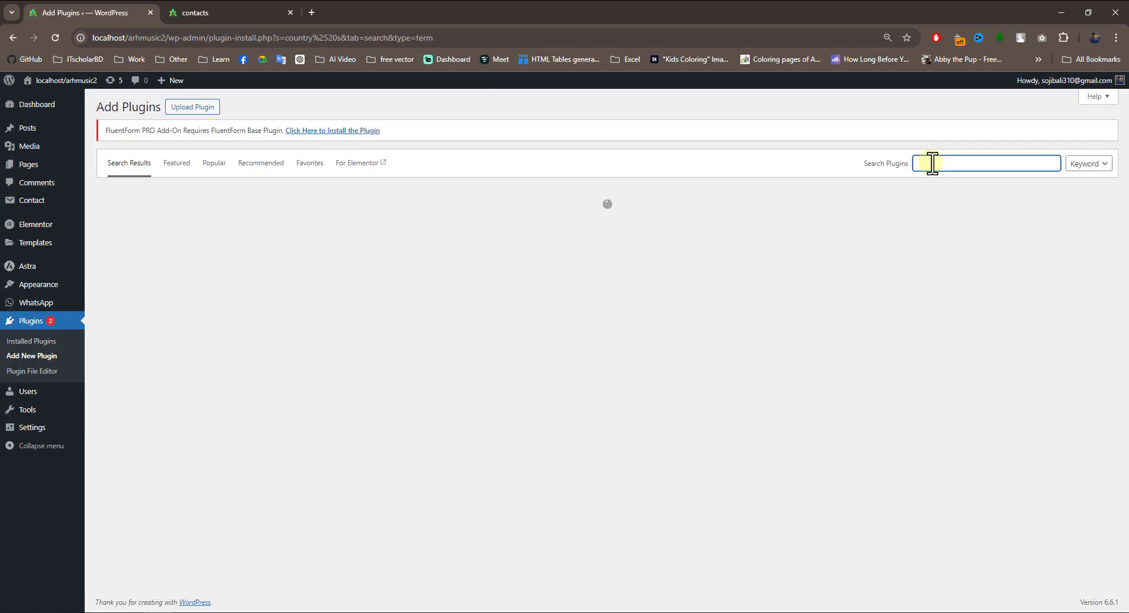
click(932, 164)
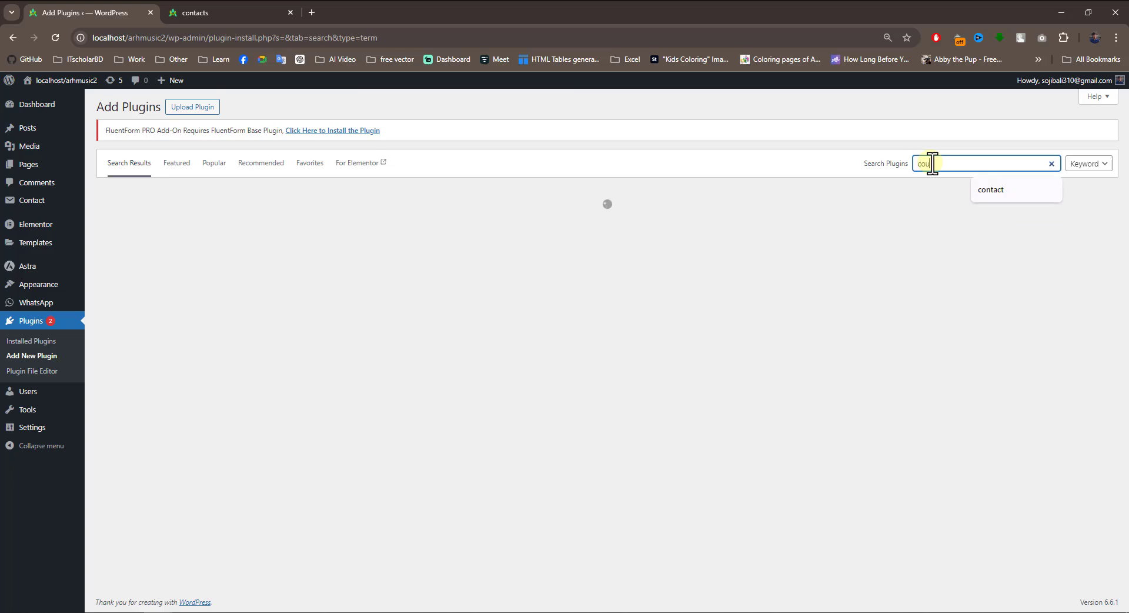
text(countr)
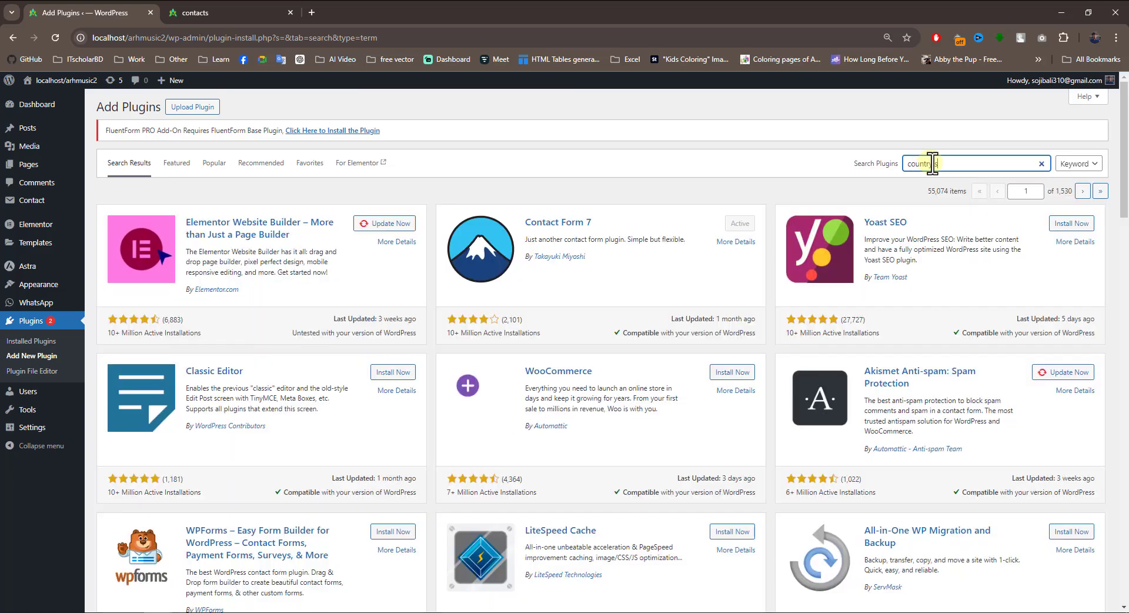
text(y state)
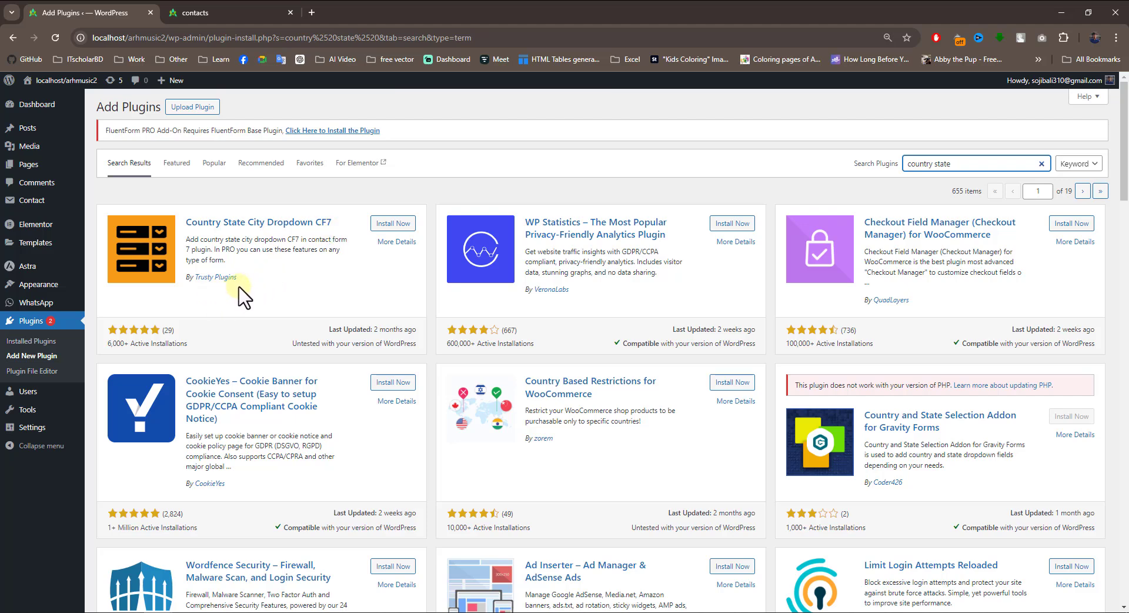
click(388, 228)
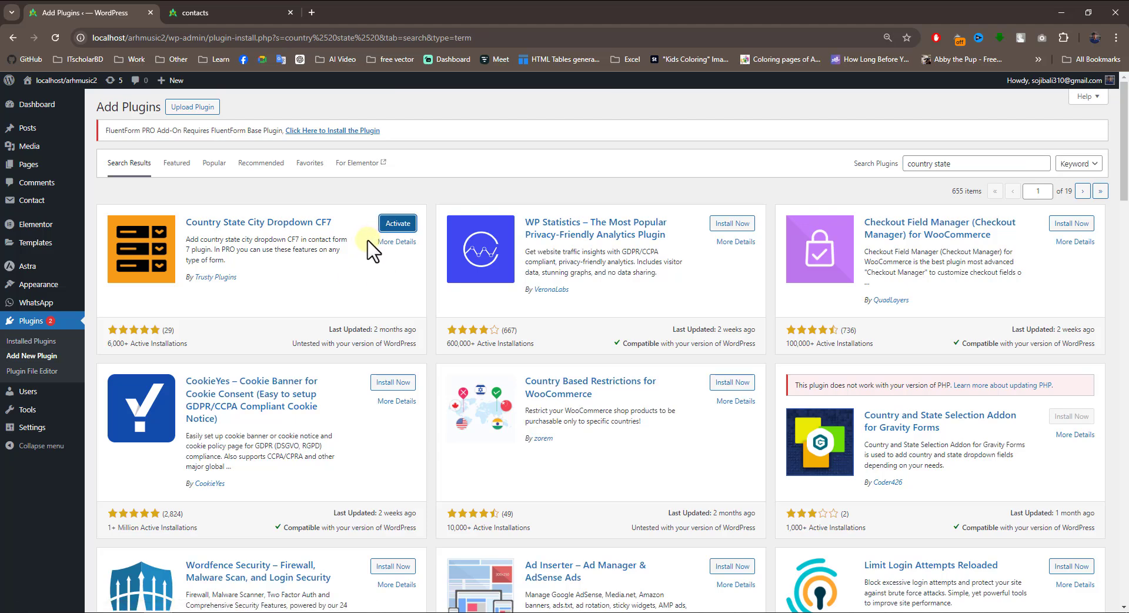
click(391, 226)
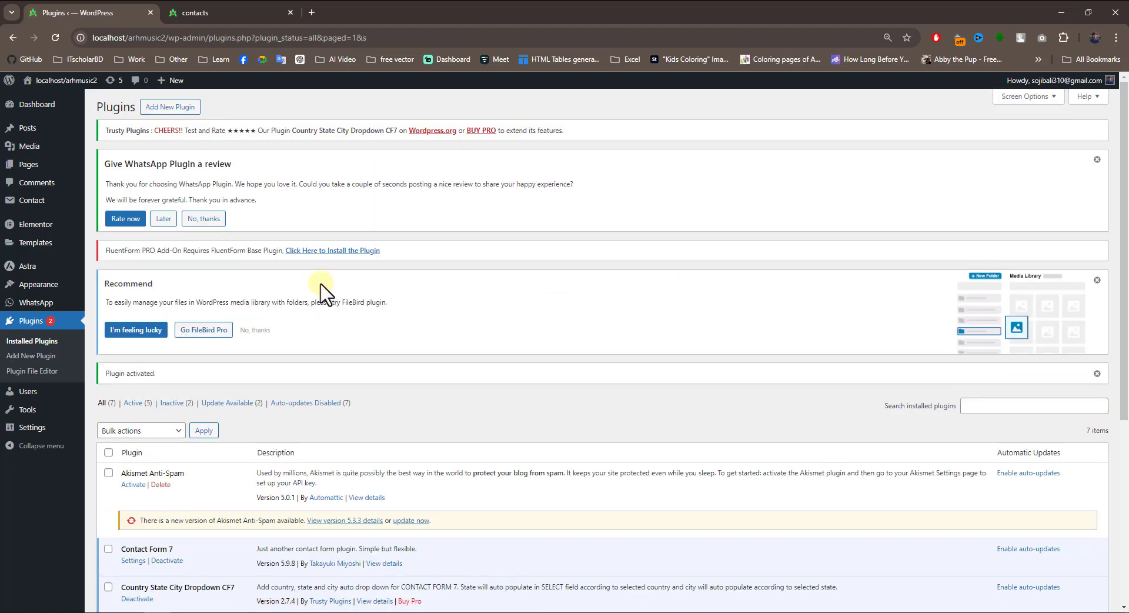
Open the existing Contact Form 7 form named "Contact form" for editing in a separate browser tab.
mouse_move(36, 207)
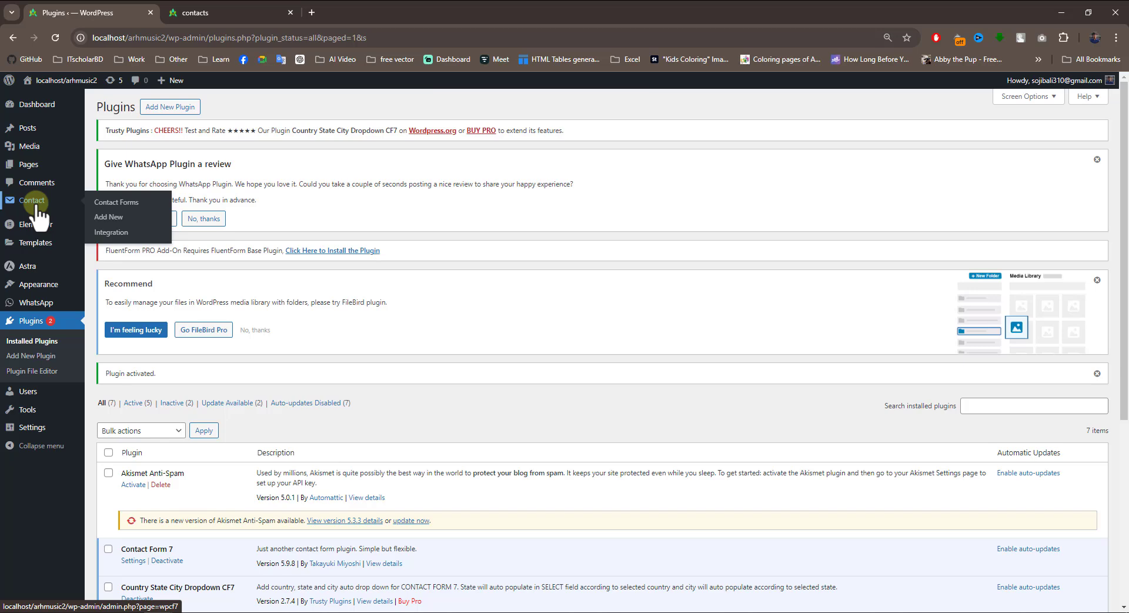
click(210, 13)
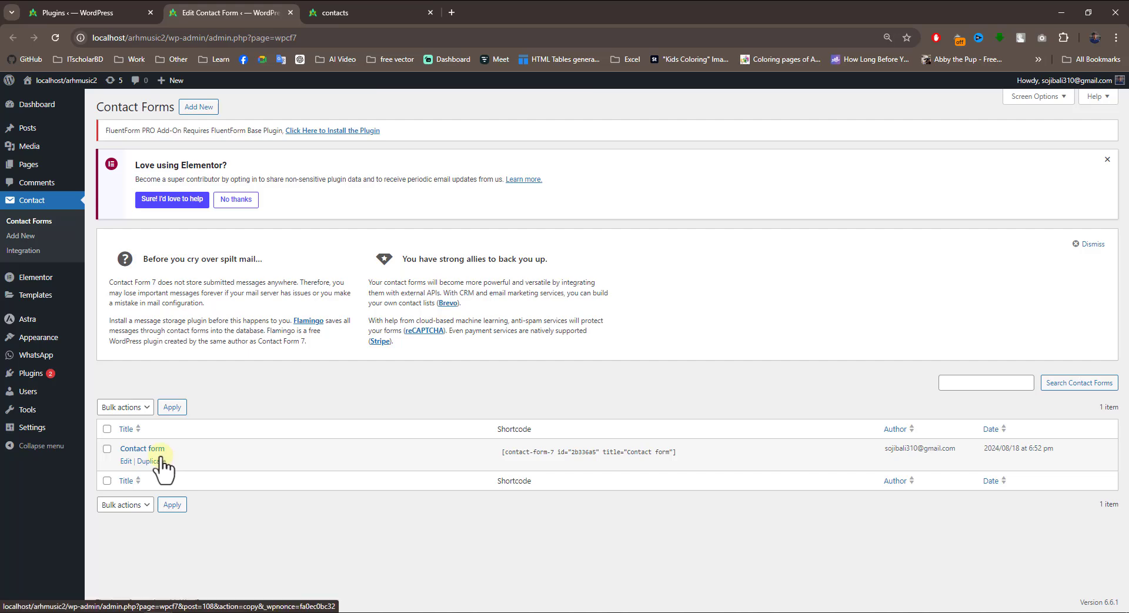
middle_click(125, 462)
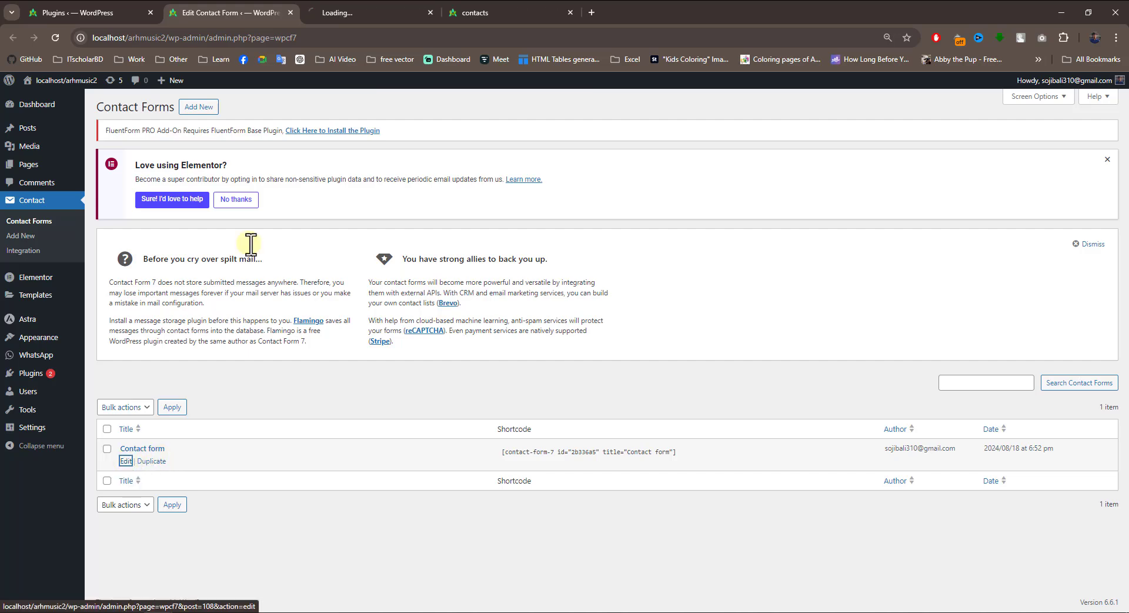
key(ctrl+Tab)
scroll(358, 429, down, 2)
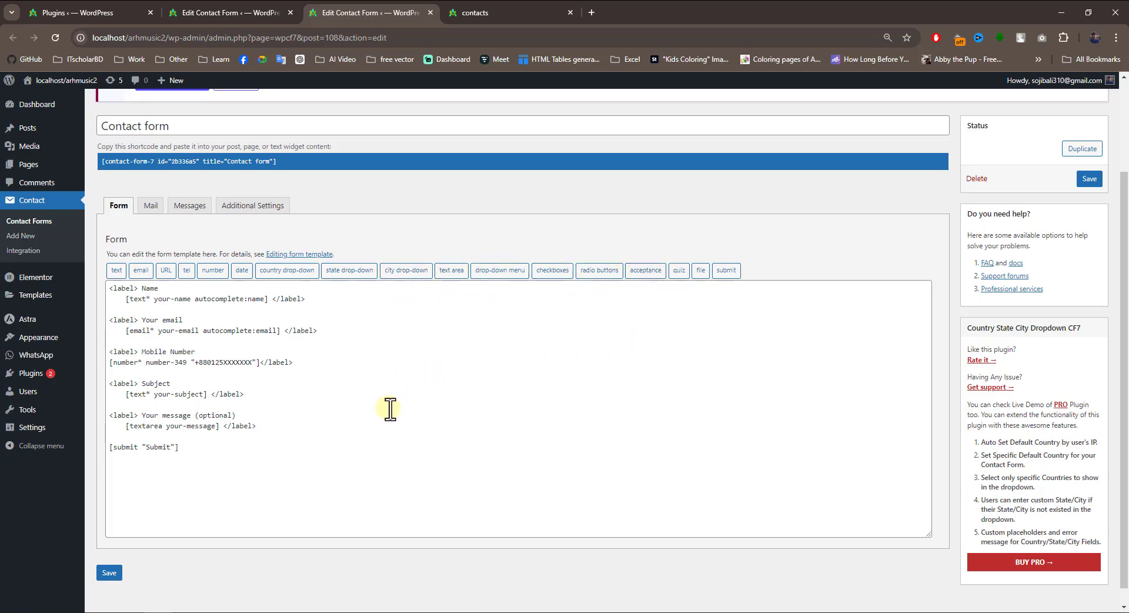
Insert a required country drop-down tag on a new line between the Subject and Your message fields of the form template.
click(249, 426)
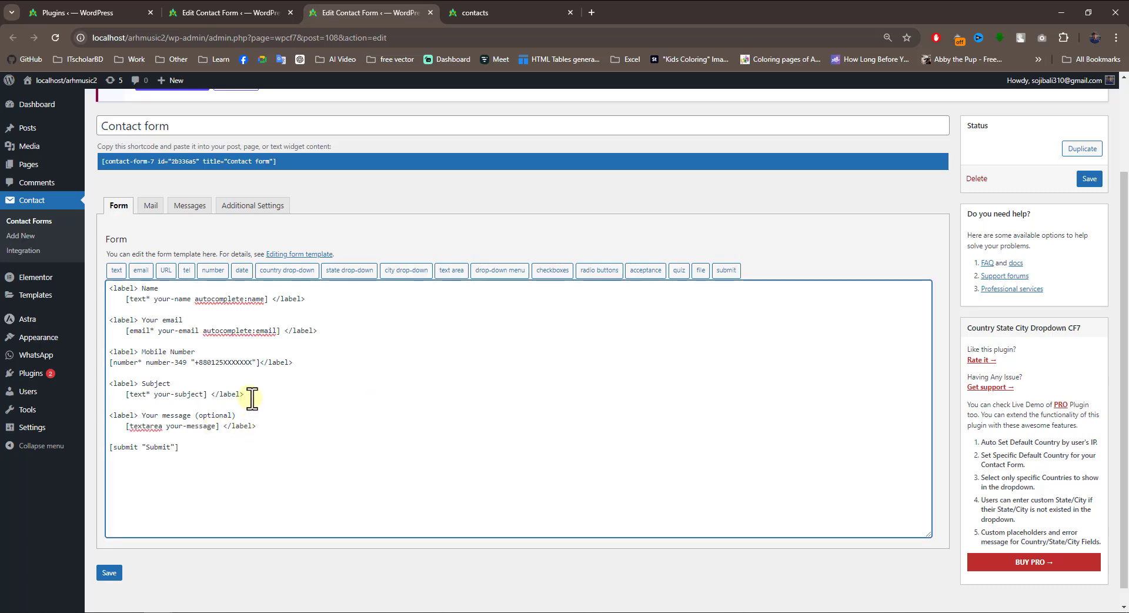
key(Return)
key(Return)
click(288, 270)
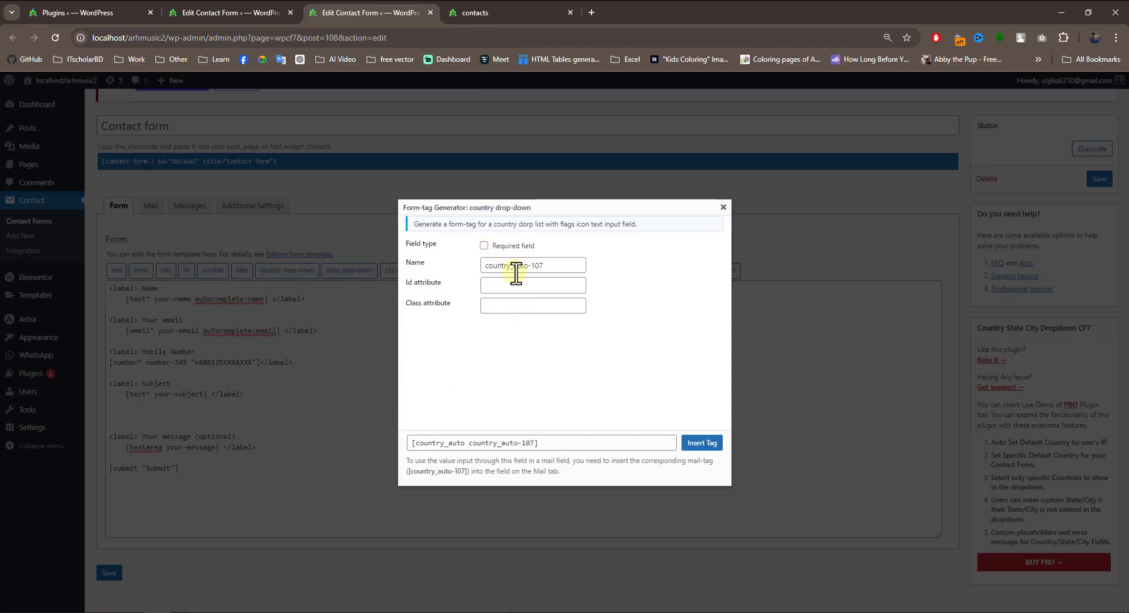
click(484, 245)
click(699, 443)
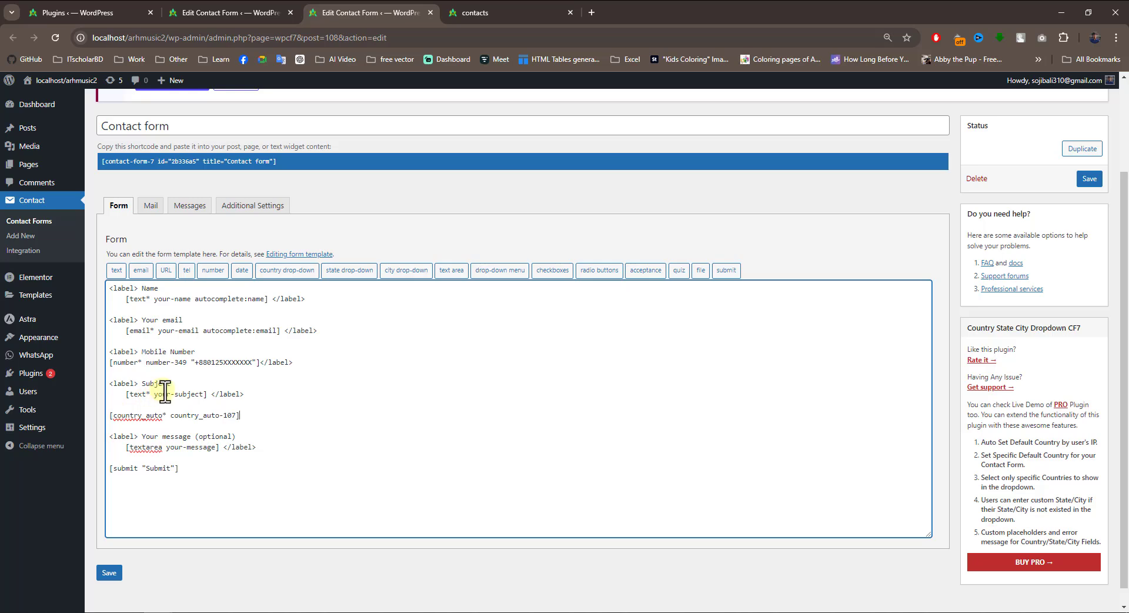
Wrap the country drop-down tag in a label reading "Country", with a closing label tag after it.
drag(172, 384, 110, 388)
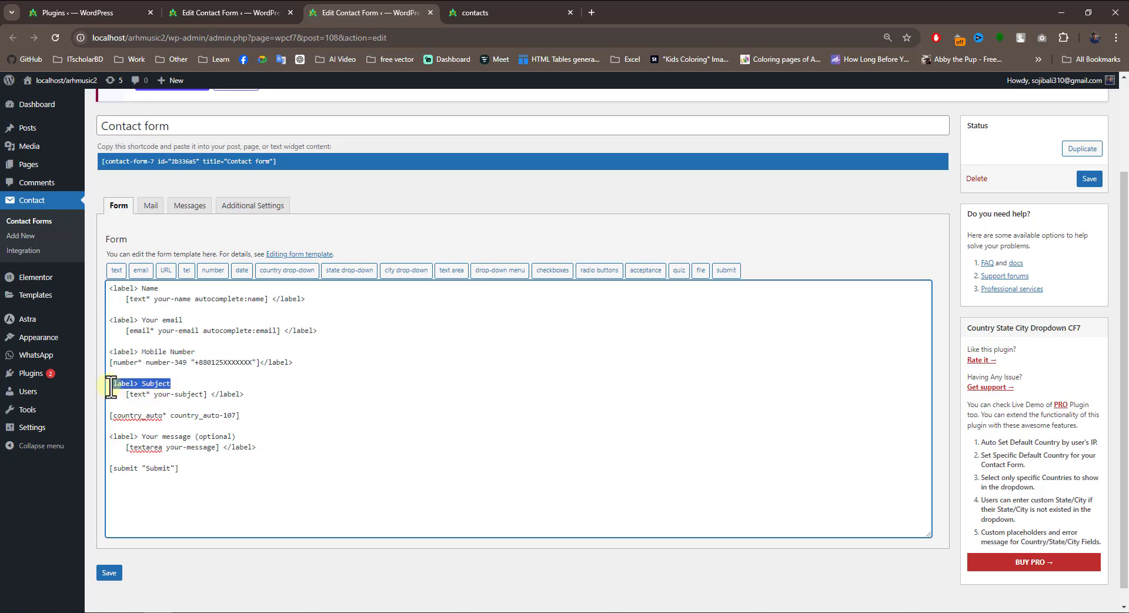
click(111, 405)
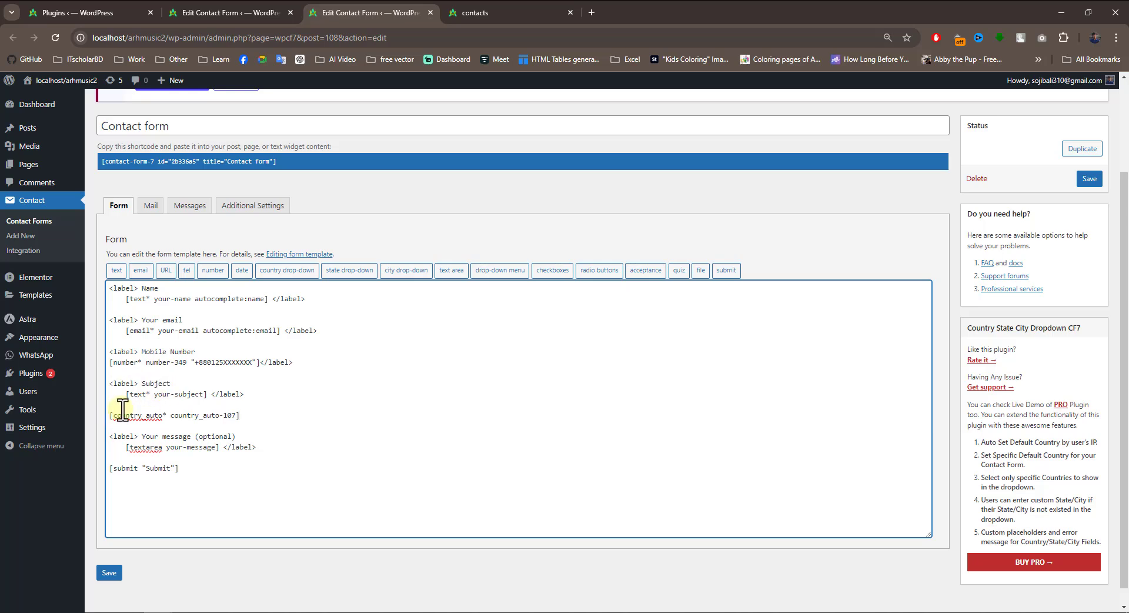
text(<label> Subject)
key(Return)
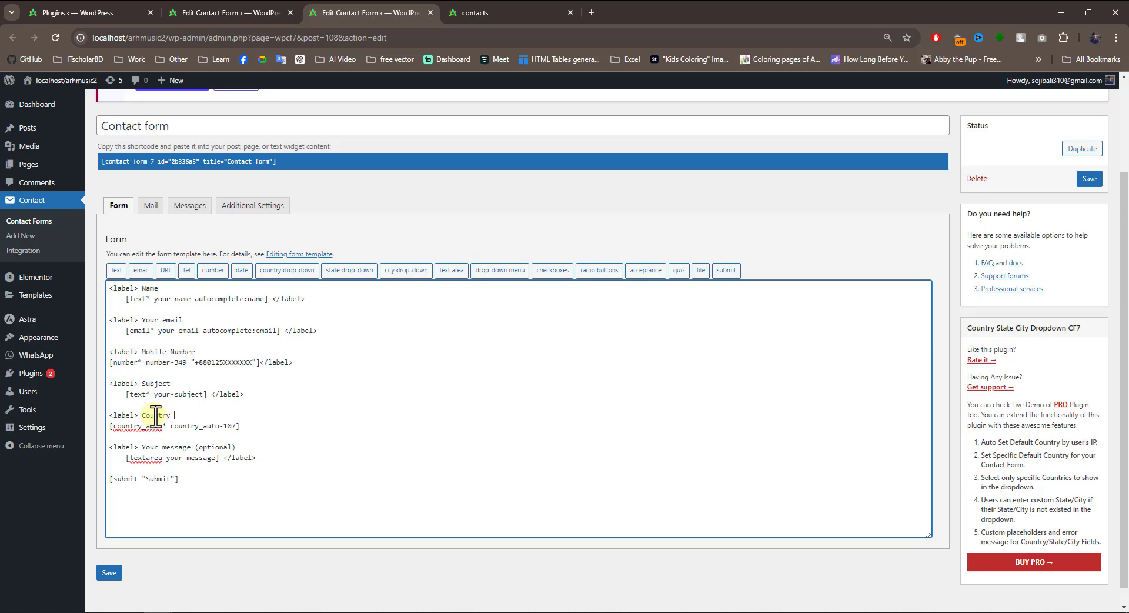
click(269, 425)
drag(255, 394, 211, 395)
click(252, 426)
drag(273, 425, 274, 420)
click(297, 429)
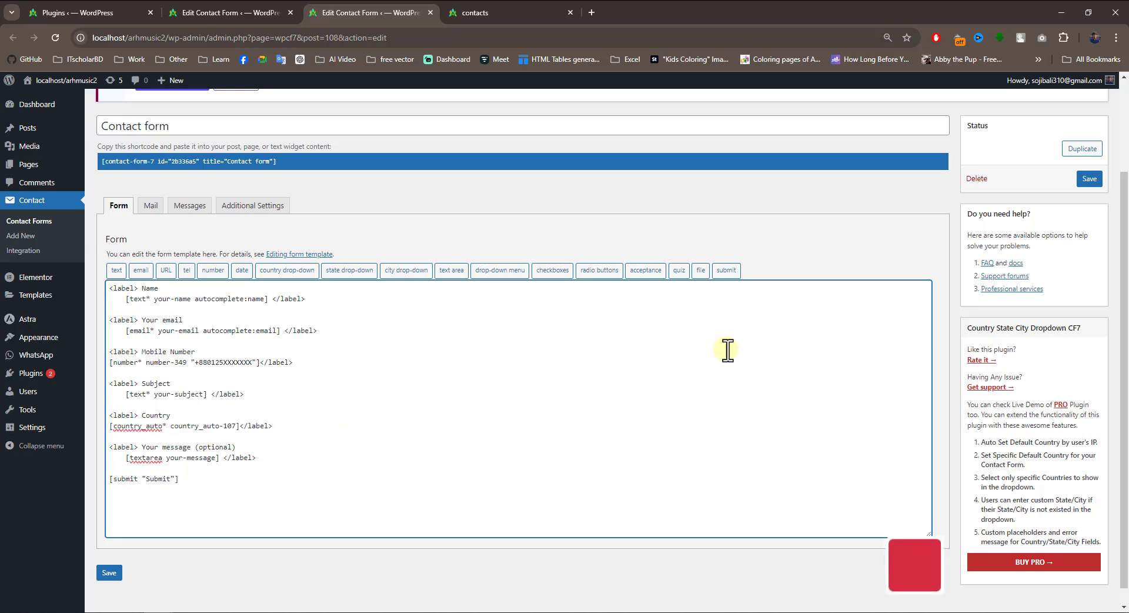
Save the contact form and reload the site's contacts page.
click(1088, 179)
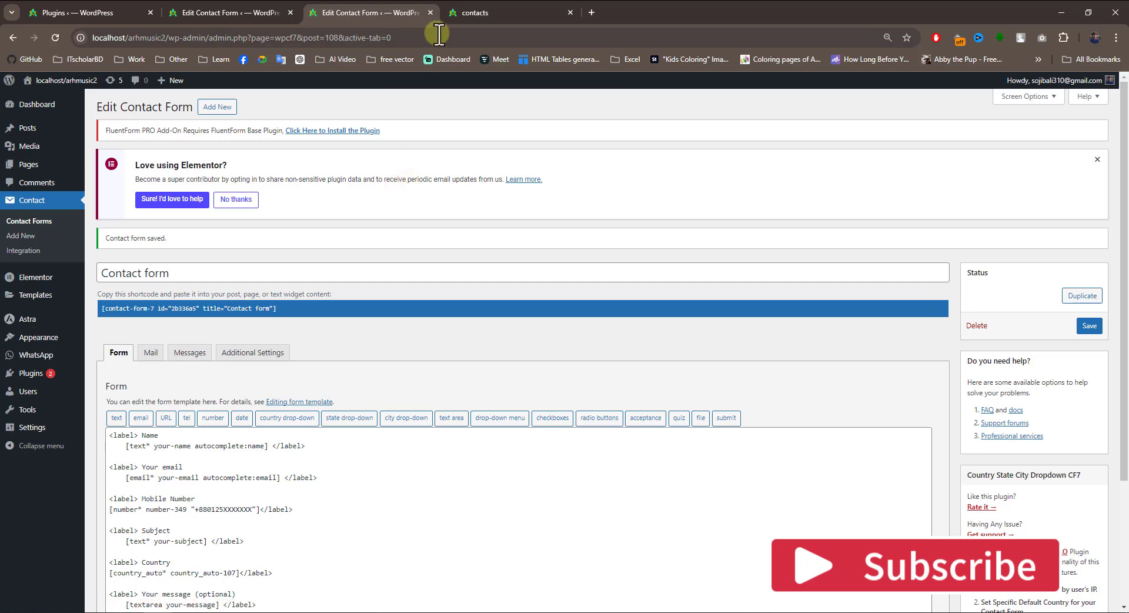
click(462, 4)
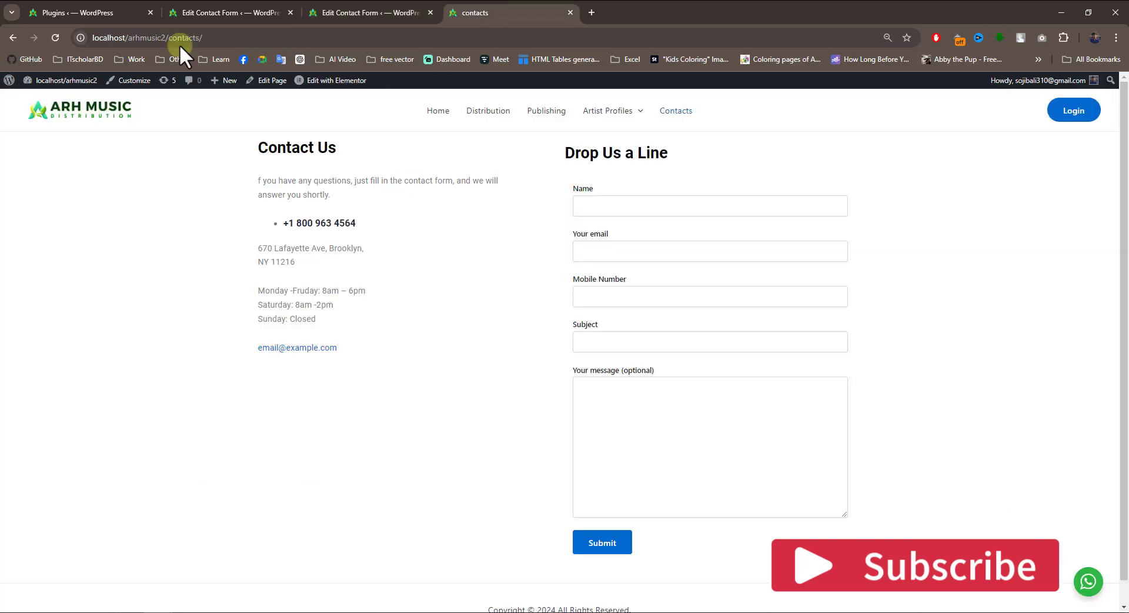
click(53, 38)
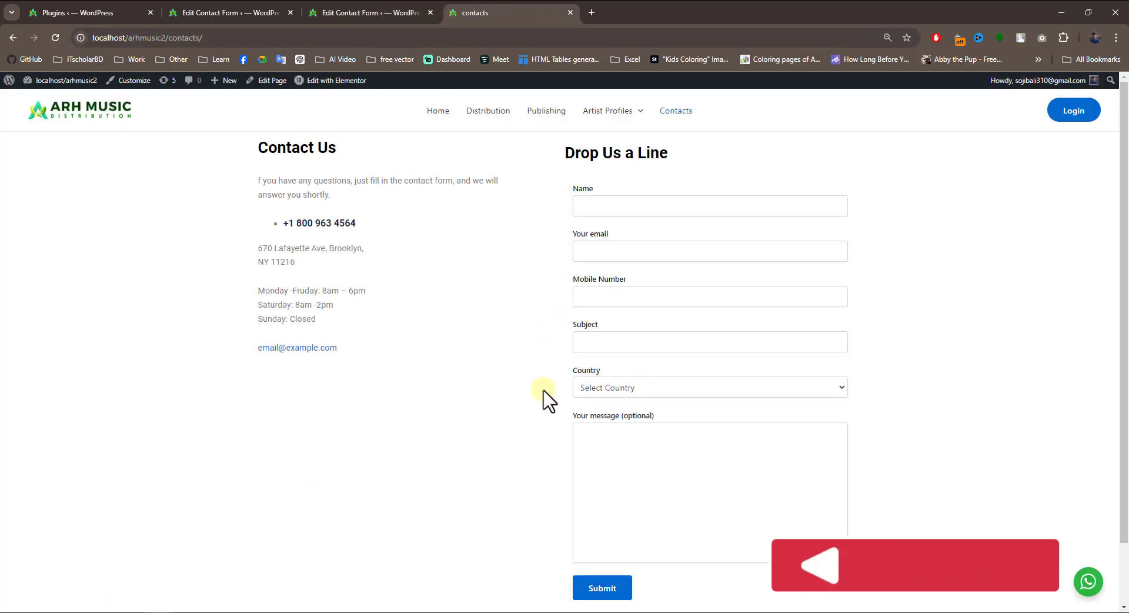
Examine the choices offered by the Country drop-down on the contacts page without selecting one.
click(652, 390)
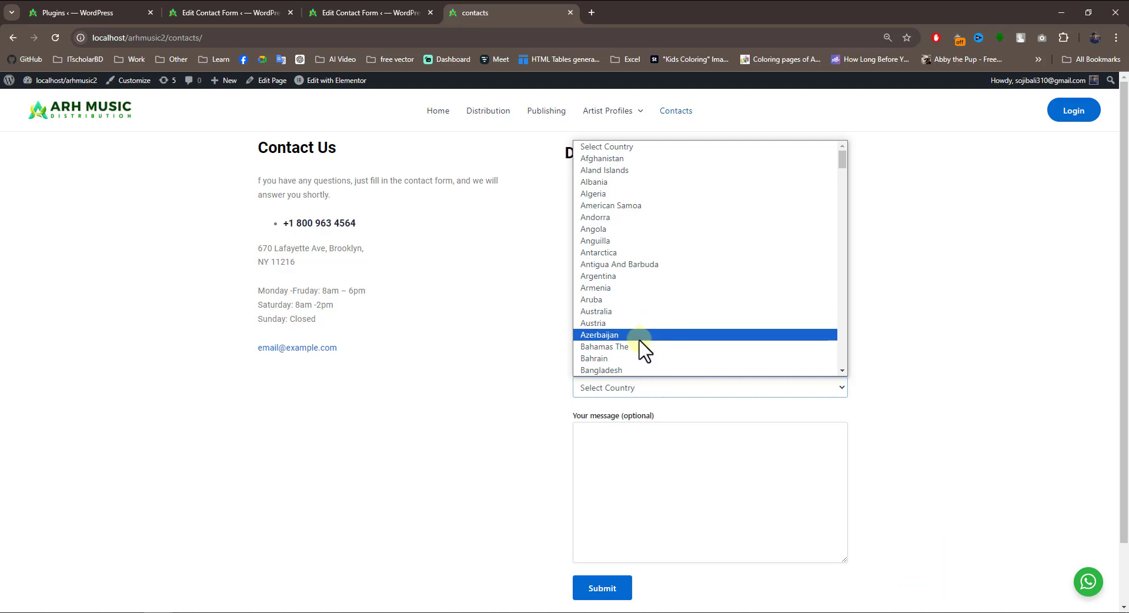
click(497, 381)
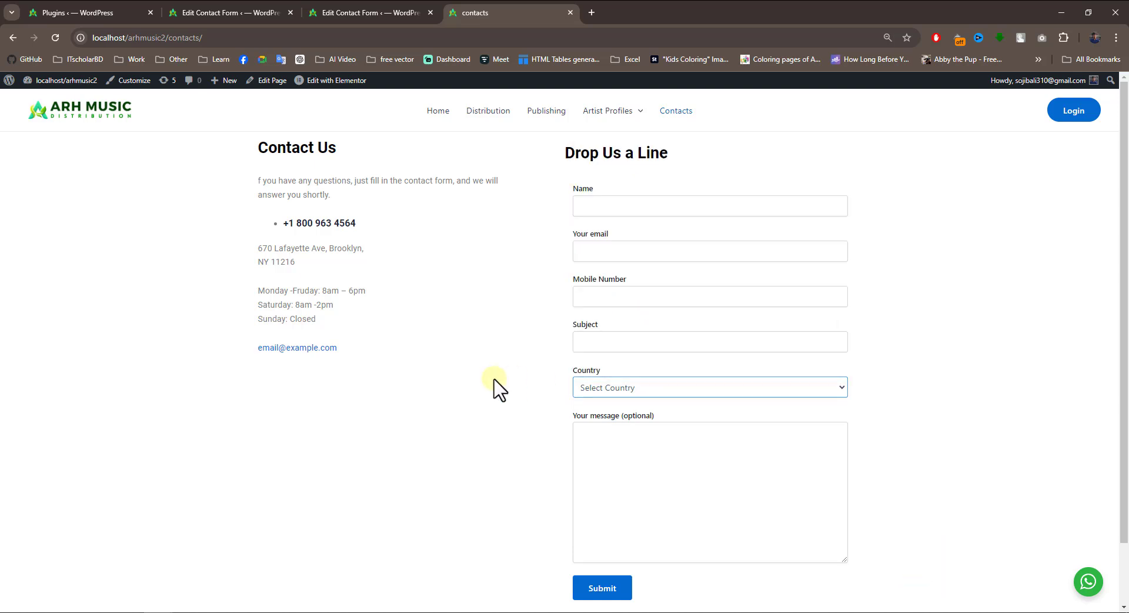
click(635, 392)
scroll(630, 344, down, 15)
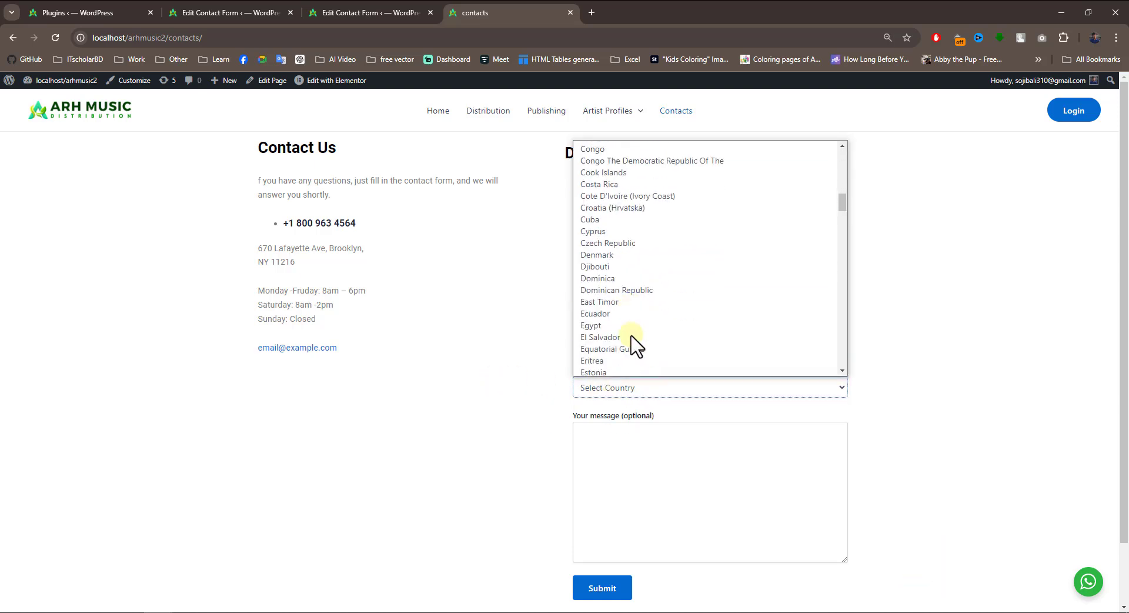
scroll(630, 346, up, 10)
scroll(630, 344, up, 5)
click(559, 346)
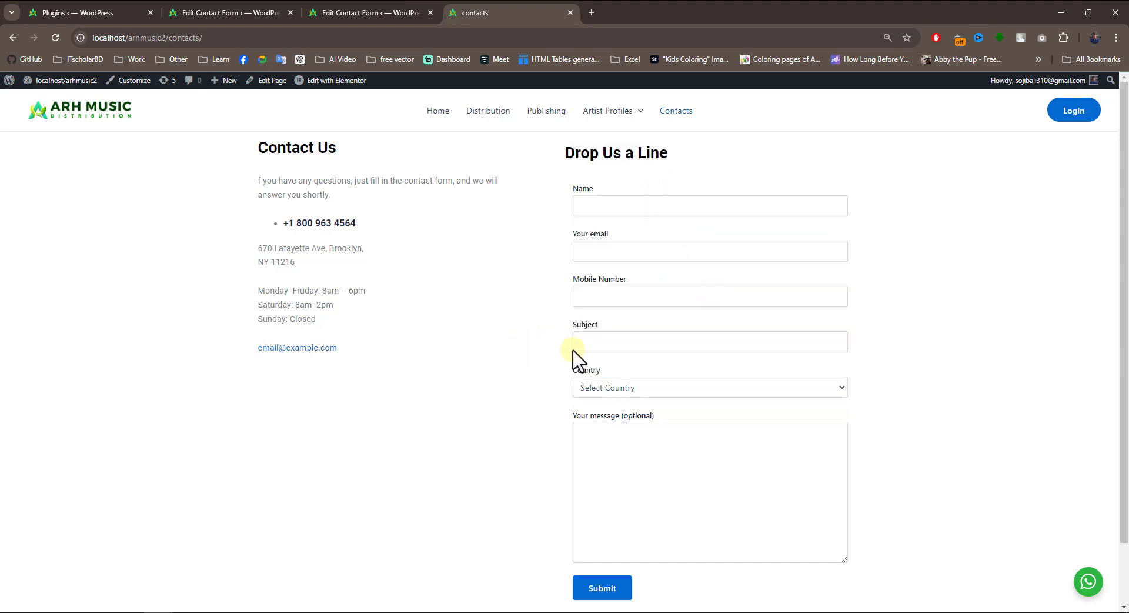
Return to the form template and insert a city drop-down tag on a new line below the Country field.
click(405, 12)
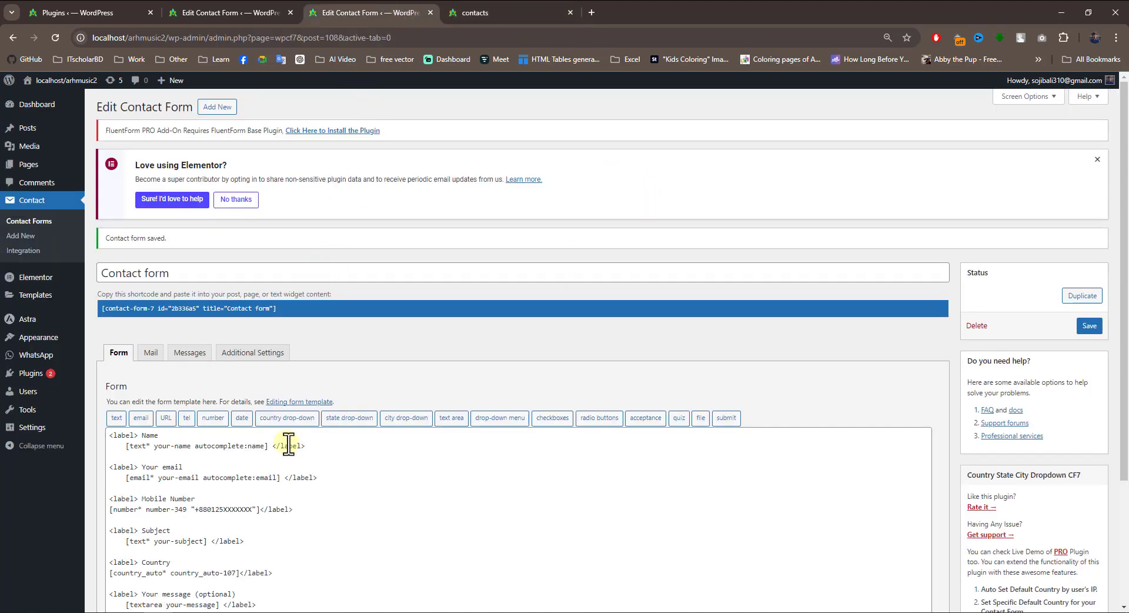
scroll(285, 450, down, 2)
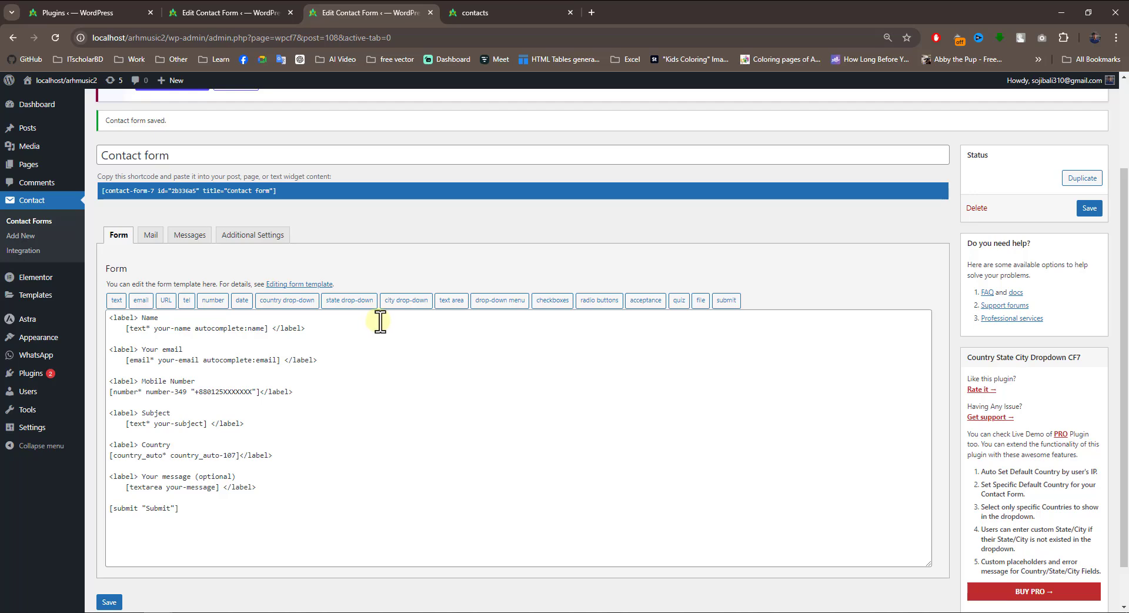
scroll(248, 408, down, 1)
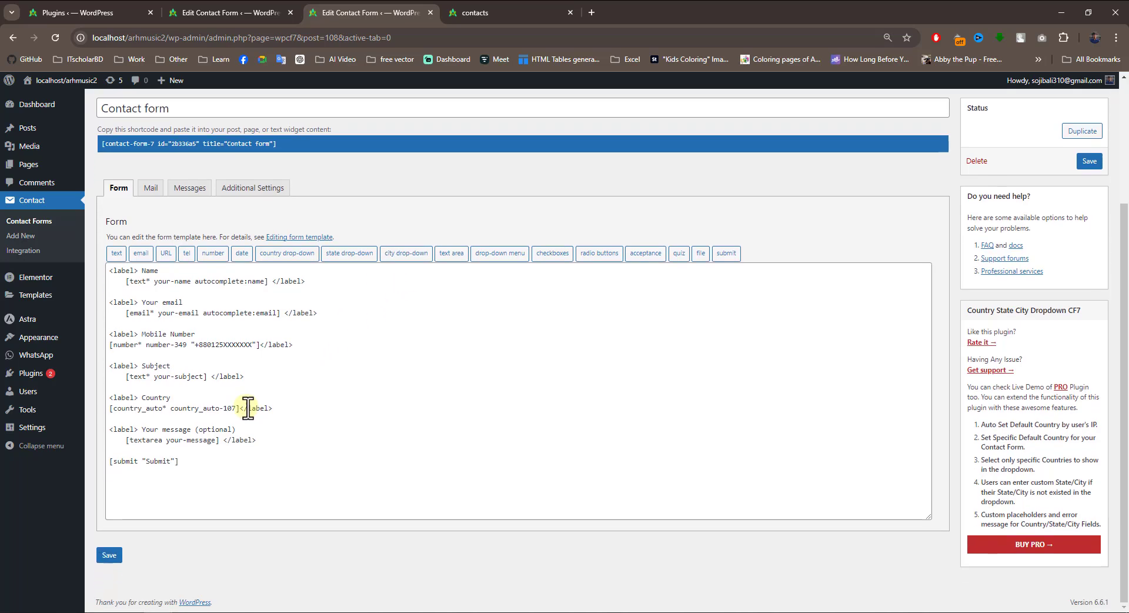
click(287, 408)
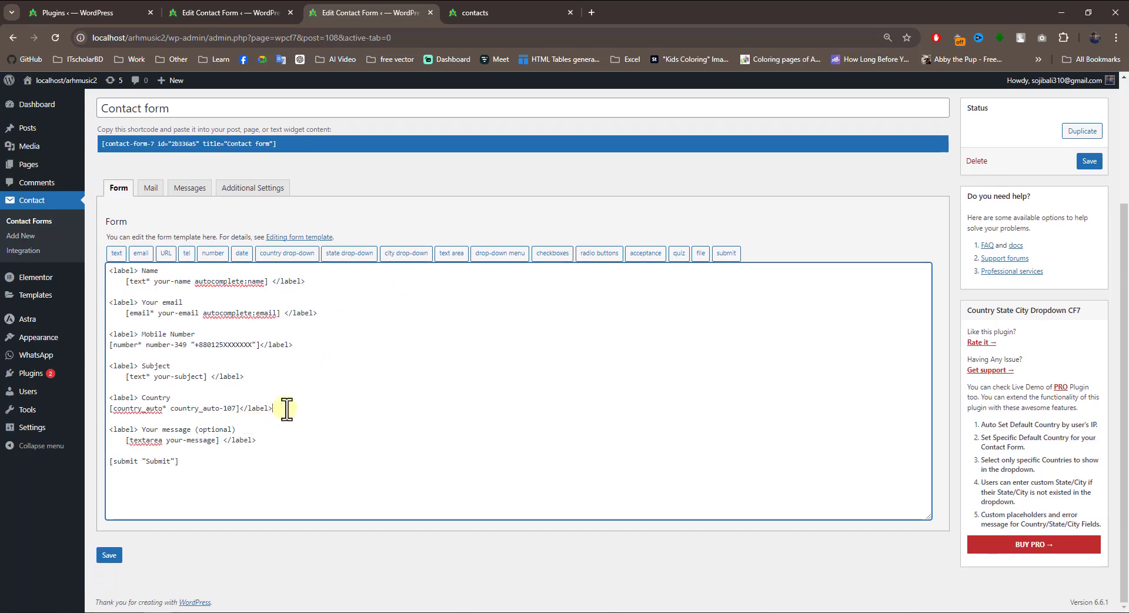
key(Return)
key(Return)
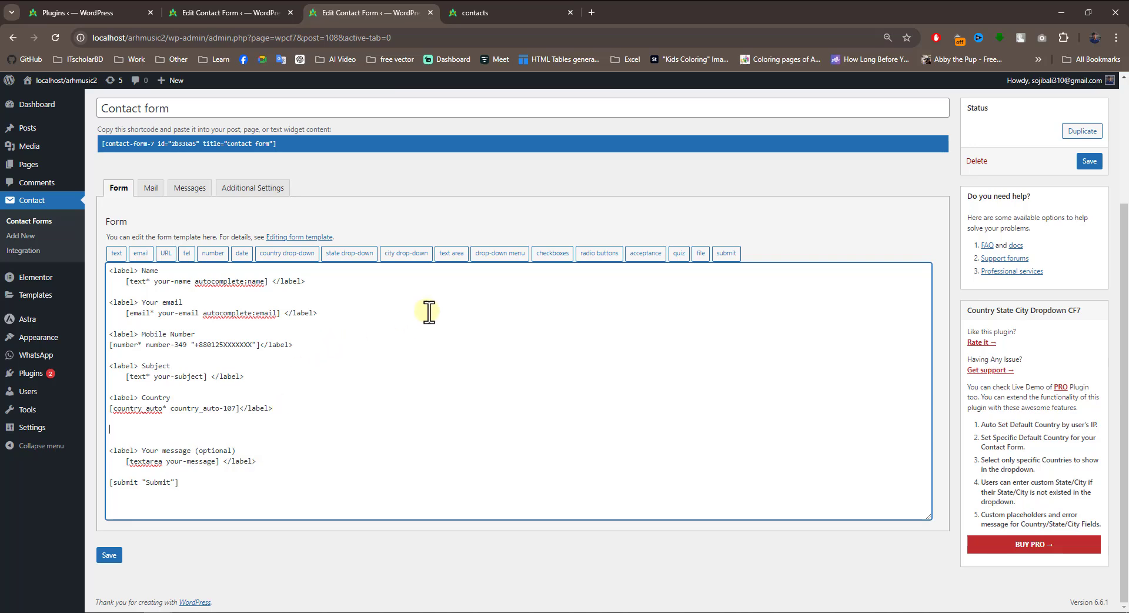
click(407, 257)
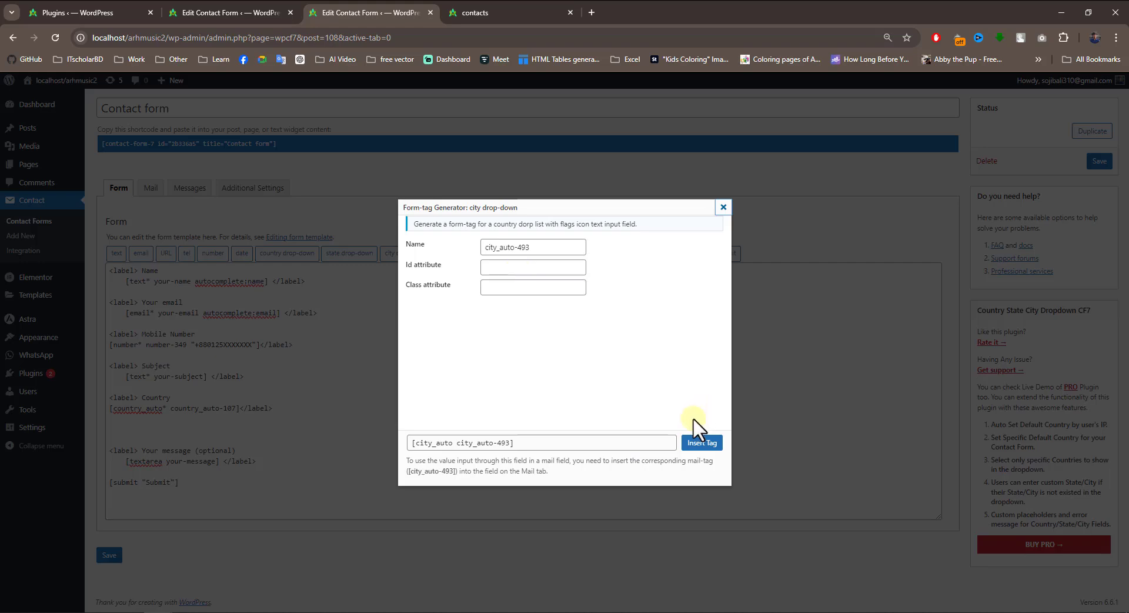
click(700, 445)
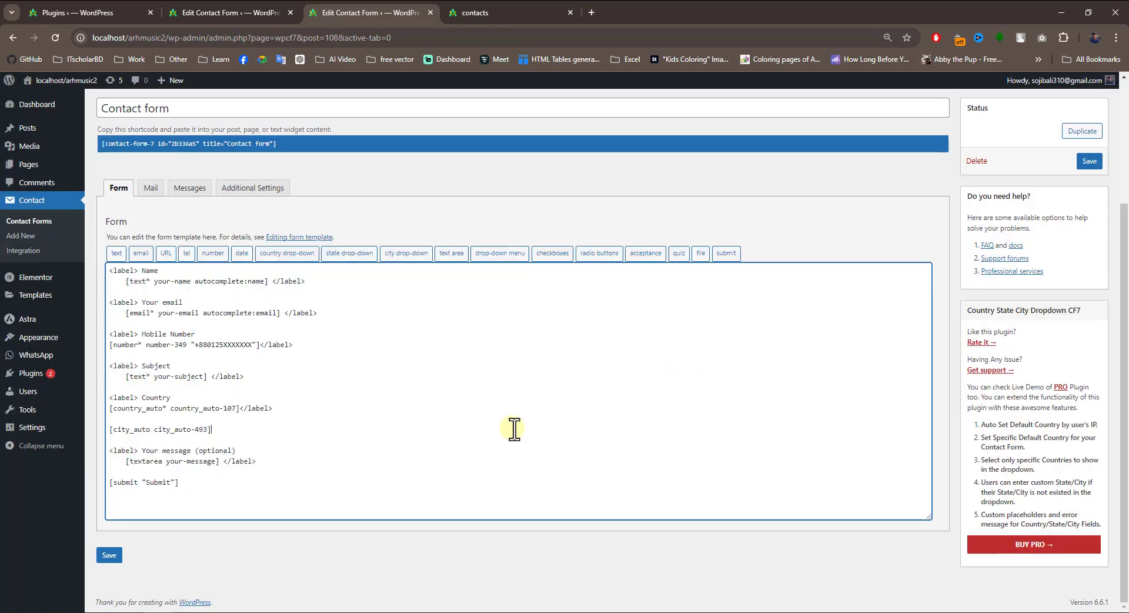
Wrap the city drop-down tag in a label reading "City", reusing the Country field's opening and closing label tags.
drag(172, 398, 112, 399)
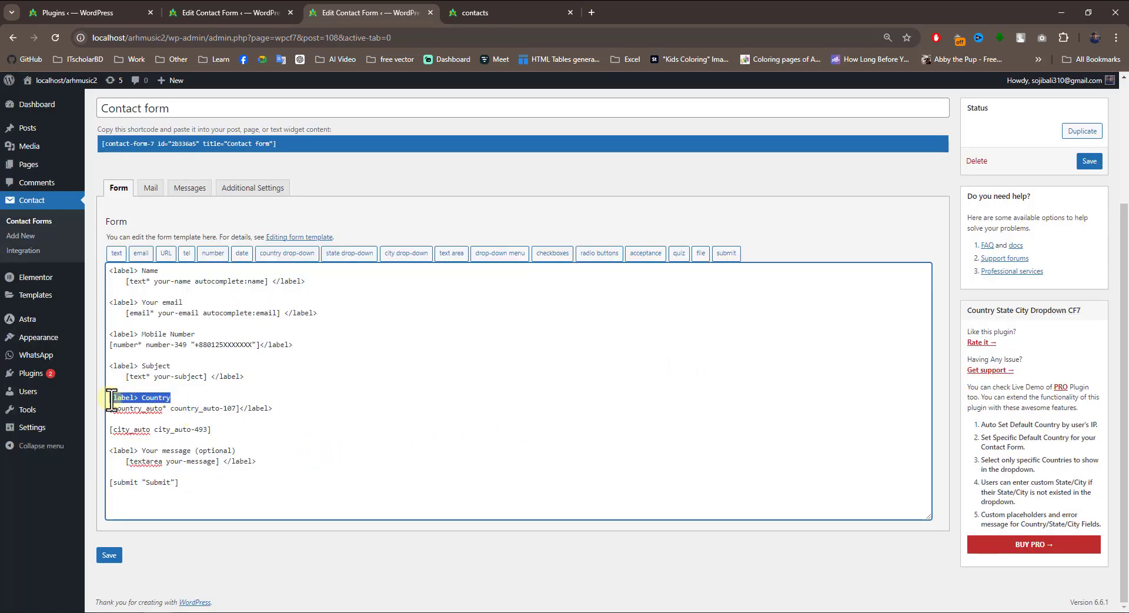
click(133, 421)
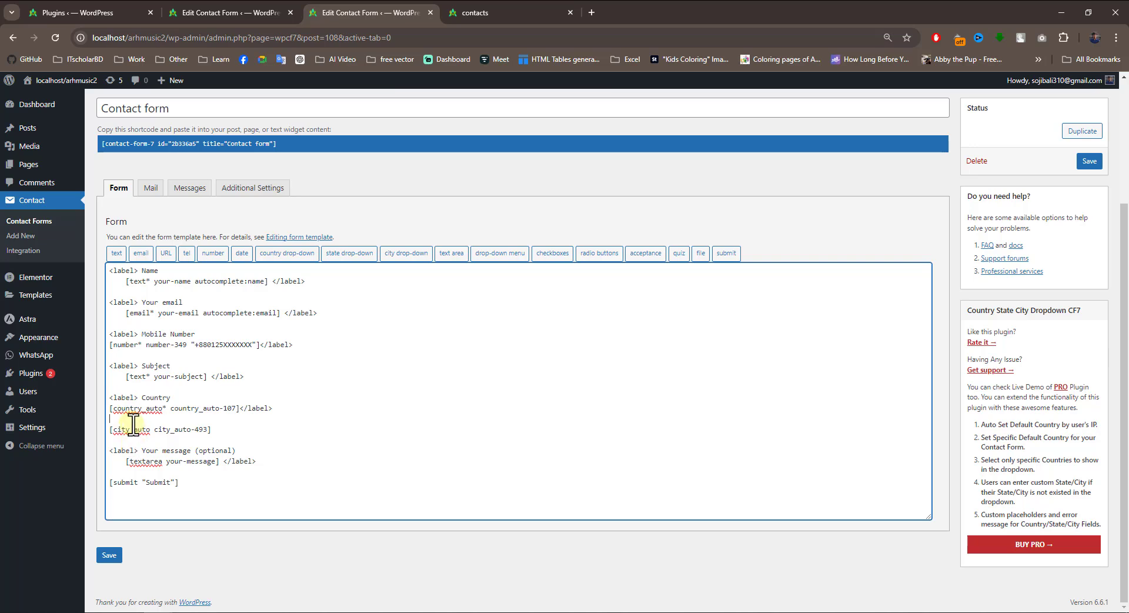
key(Return)
text(<label> Country)
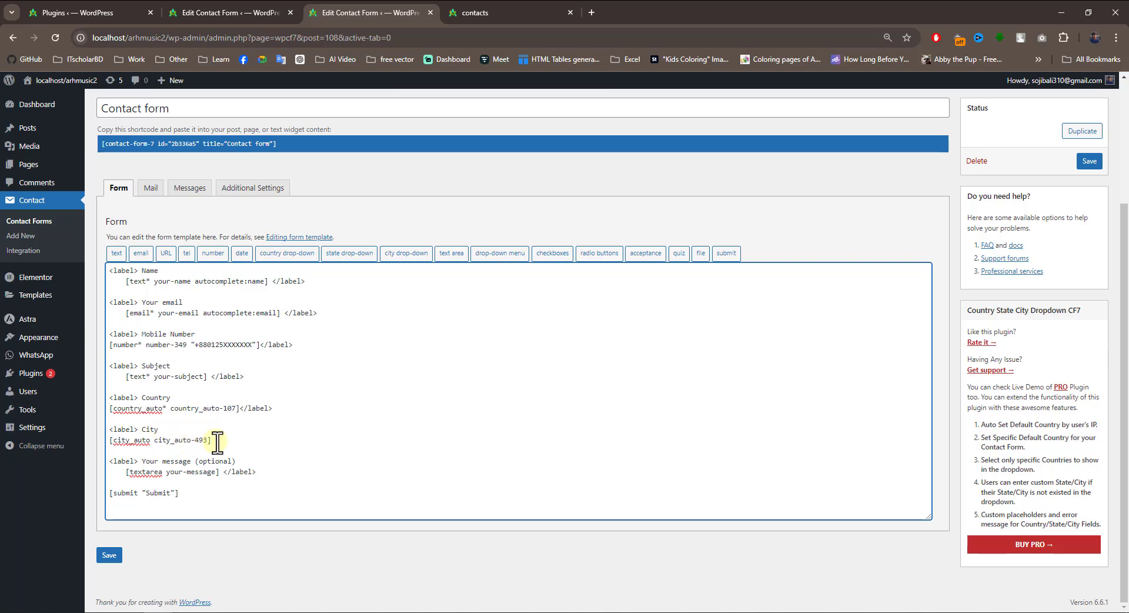
drag(281, 408, 243, 410)
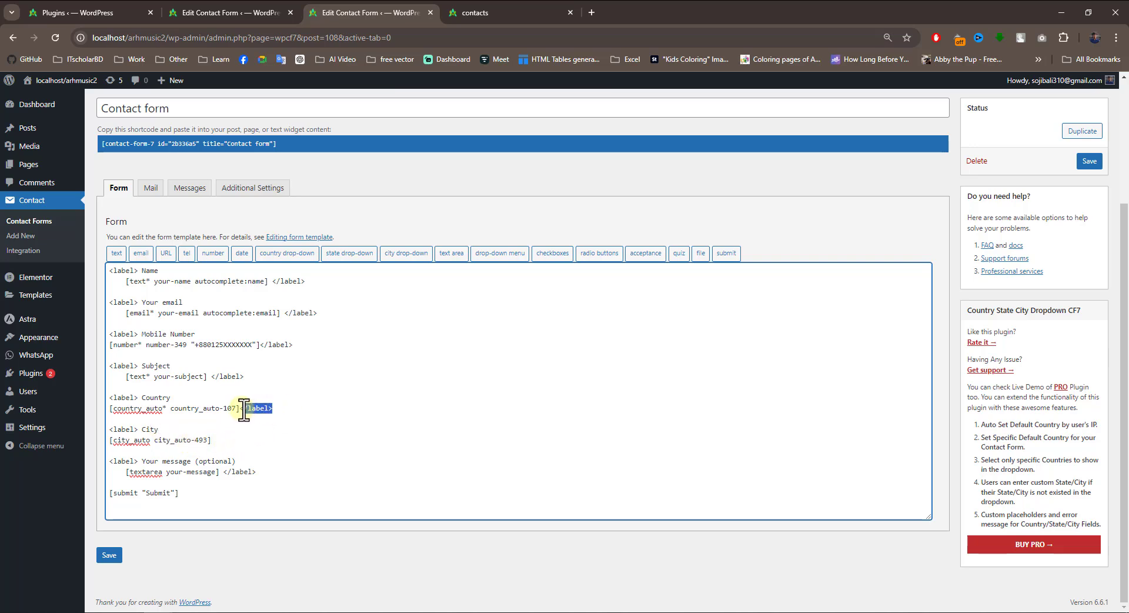
key(ctrl+c)
click(234, 441)
key(ctrl+v)
click(354, 423)
Save the contact form with the labelled City field and reload the contacts page.
click(1082, 164)
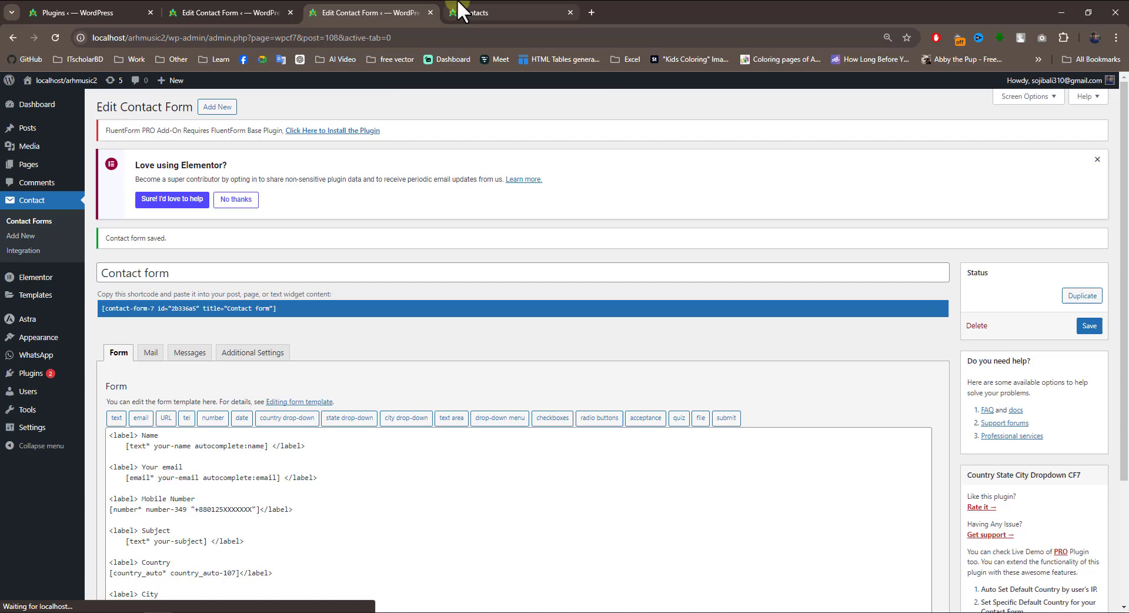
click(463, 12)
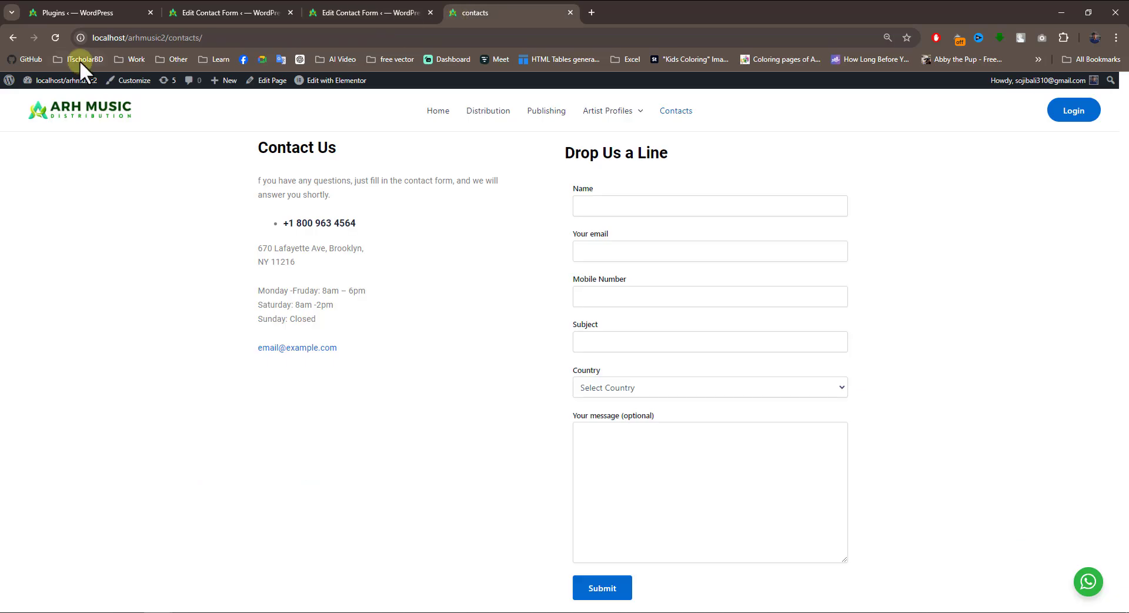
click(54, 37)
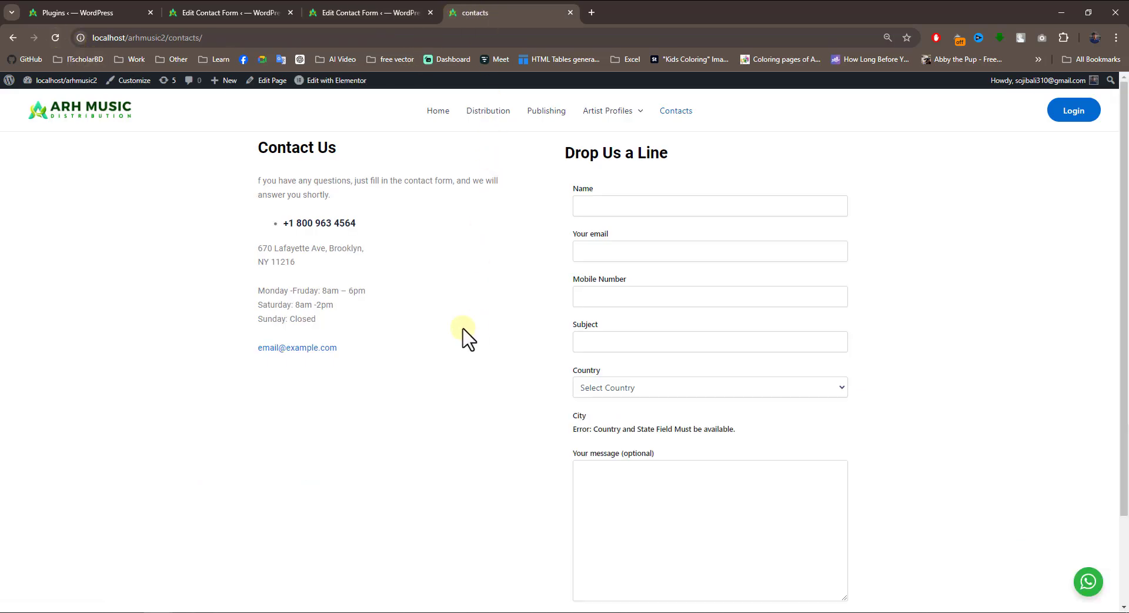
Select Afghanistan as the Country on the contacts page and check how the City field responds.
scroll(532, 361, down, 2)
click(622, 281)
scroll(620, 377, up, 2)
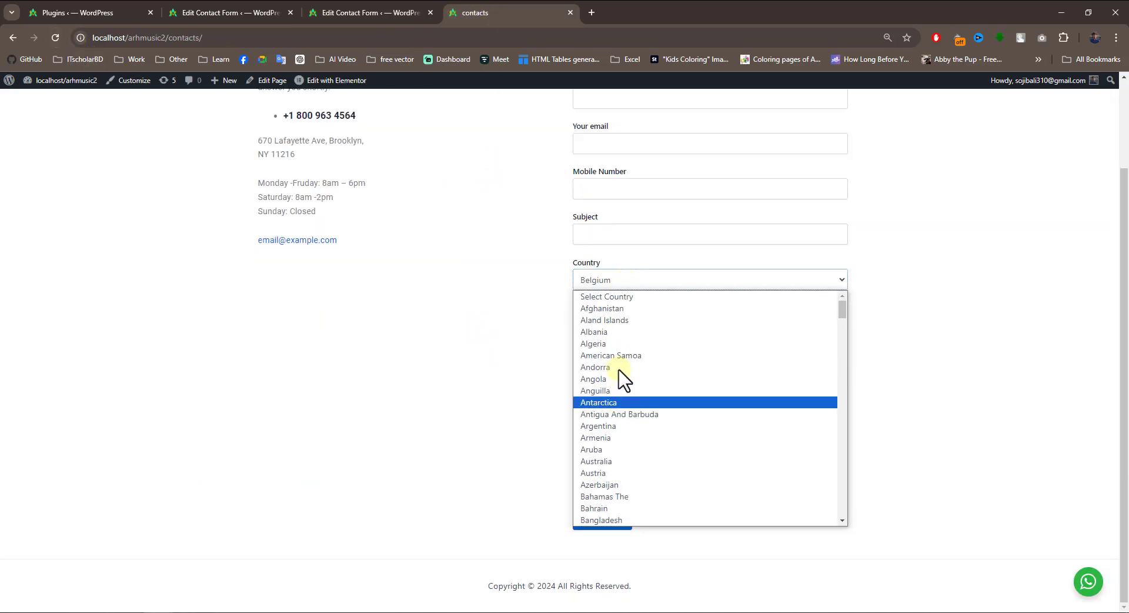
click(609, 306)
click(577, 336)
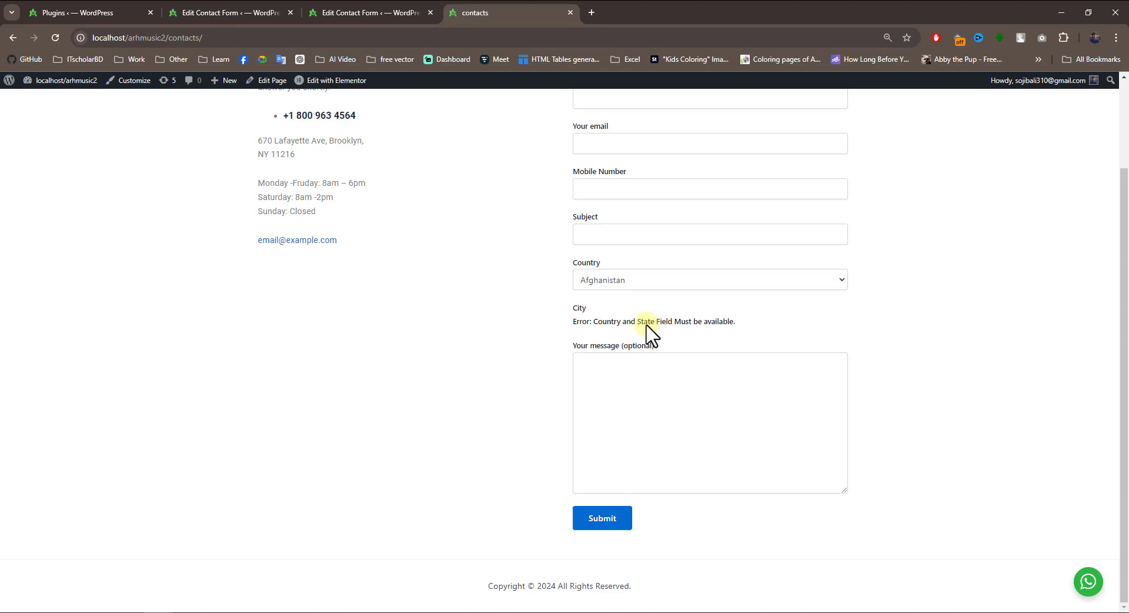
Return to the form template and insert a required state drop-down tag below the City field.
click(385, 11)
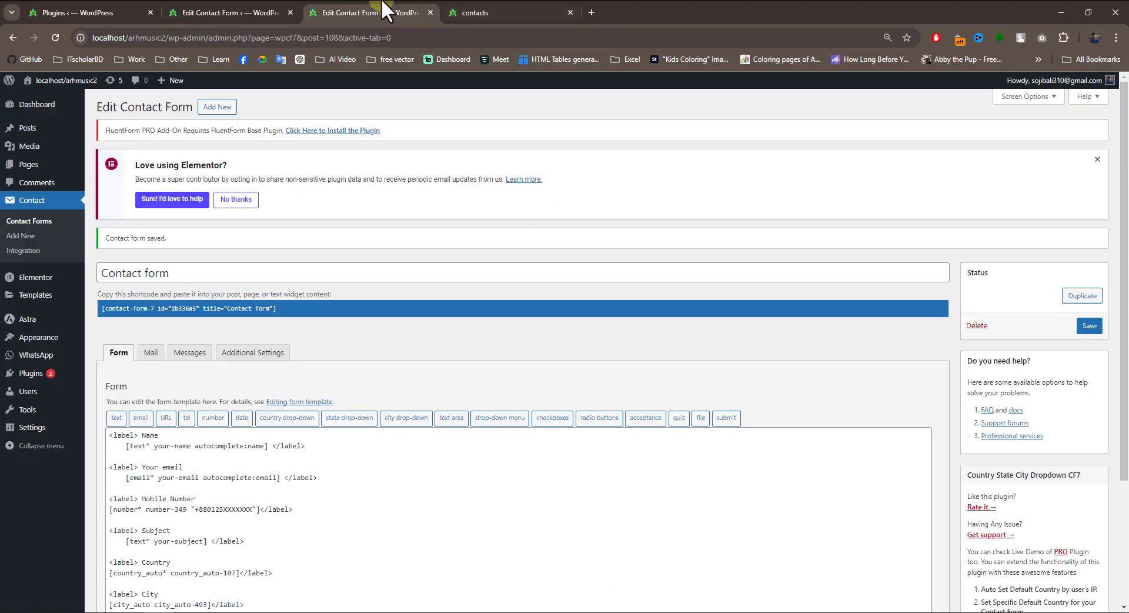
scroll(350, 259, down, 3)
click(349, 253)
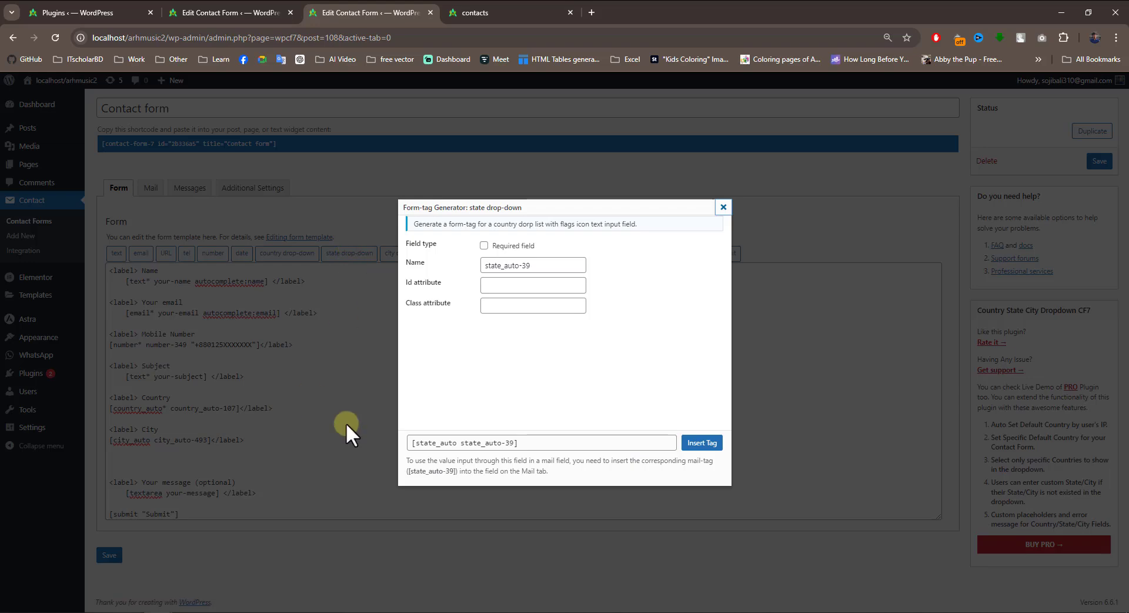
click(484, 245)
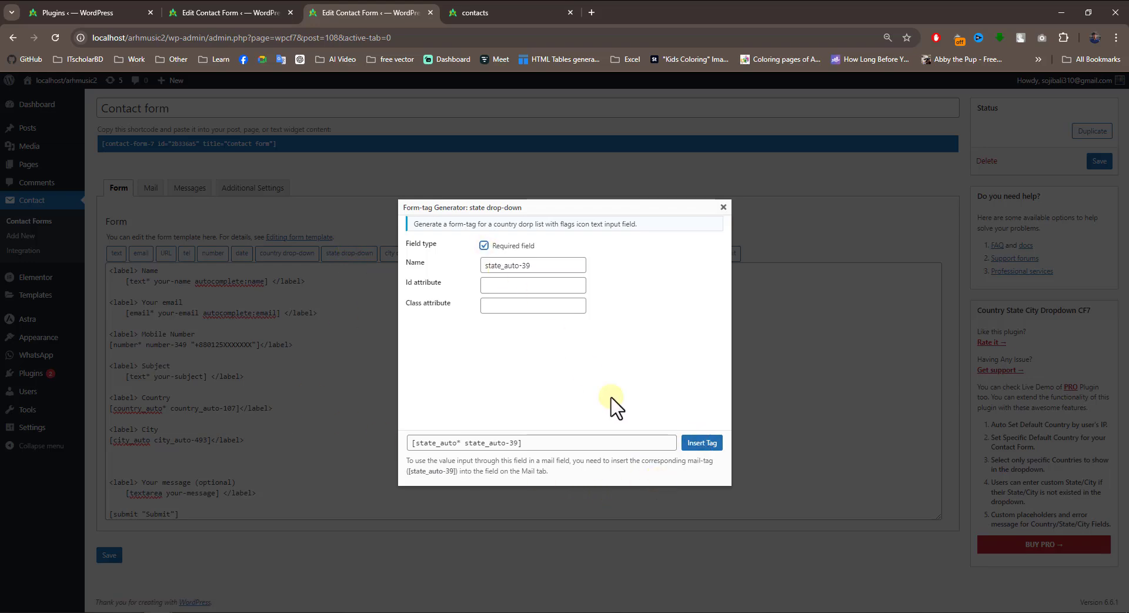
click(701, 444)
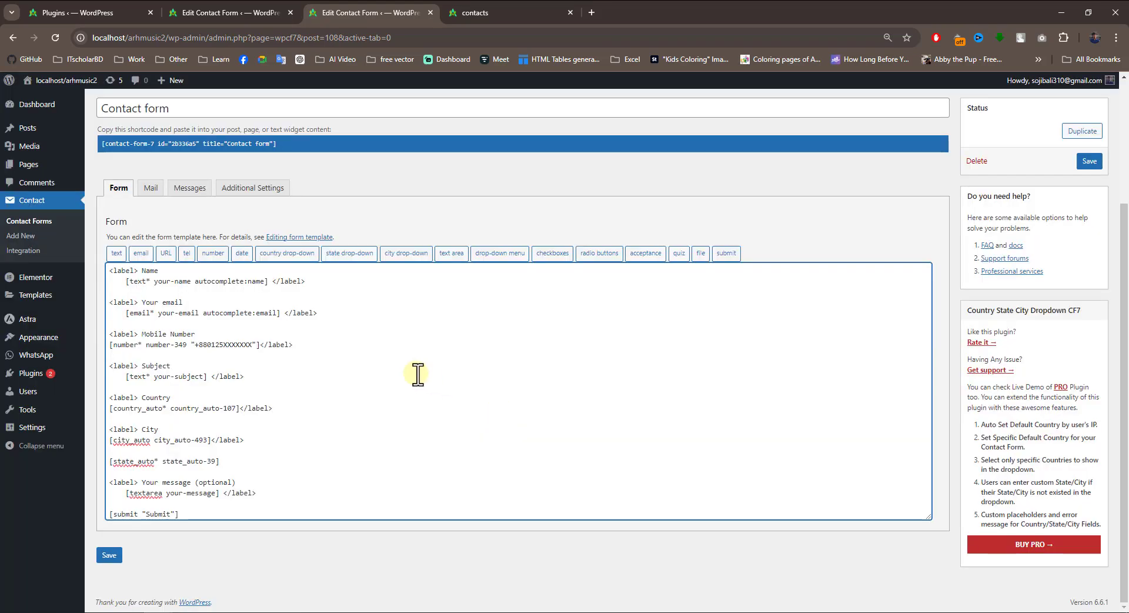
Wrap the state drop-down tag in a label reading "State", with a closing label tag after it.
drag(159, 430, 108, 433)
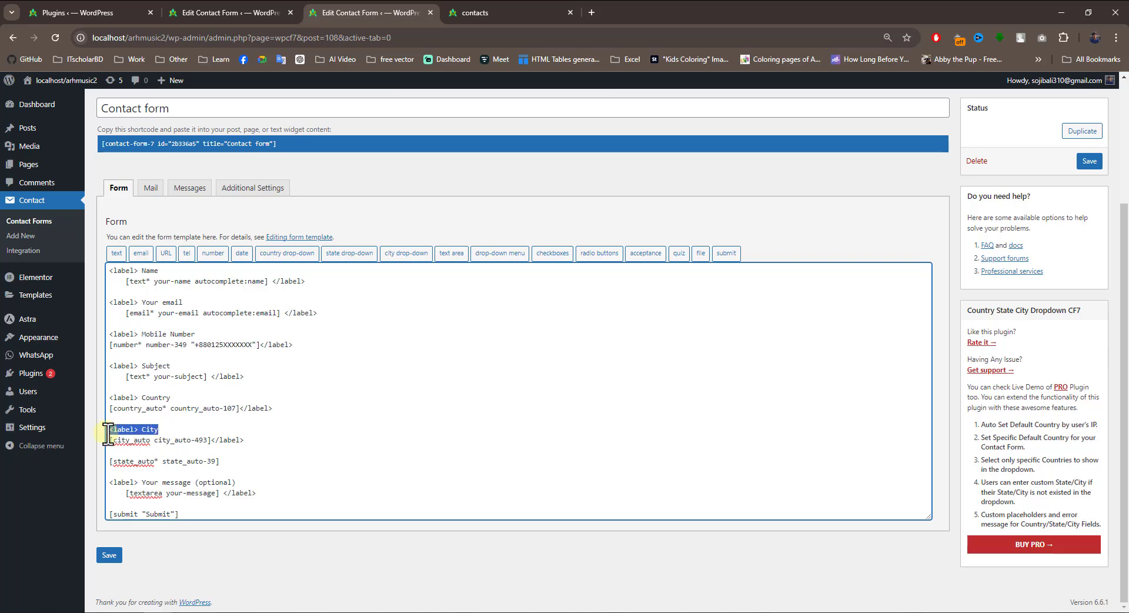
click(127, 452)
key(Return)
key(ctrl+v)
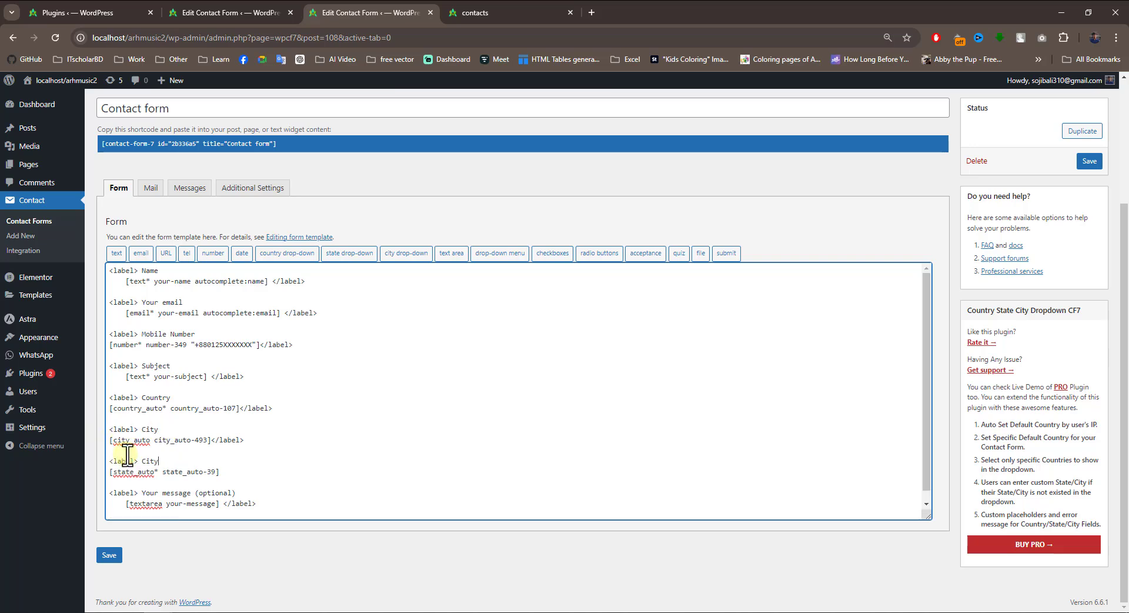
double_click(146, 460)
drag(244, 441, 210, 442)
key(ctrl+v)
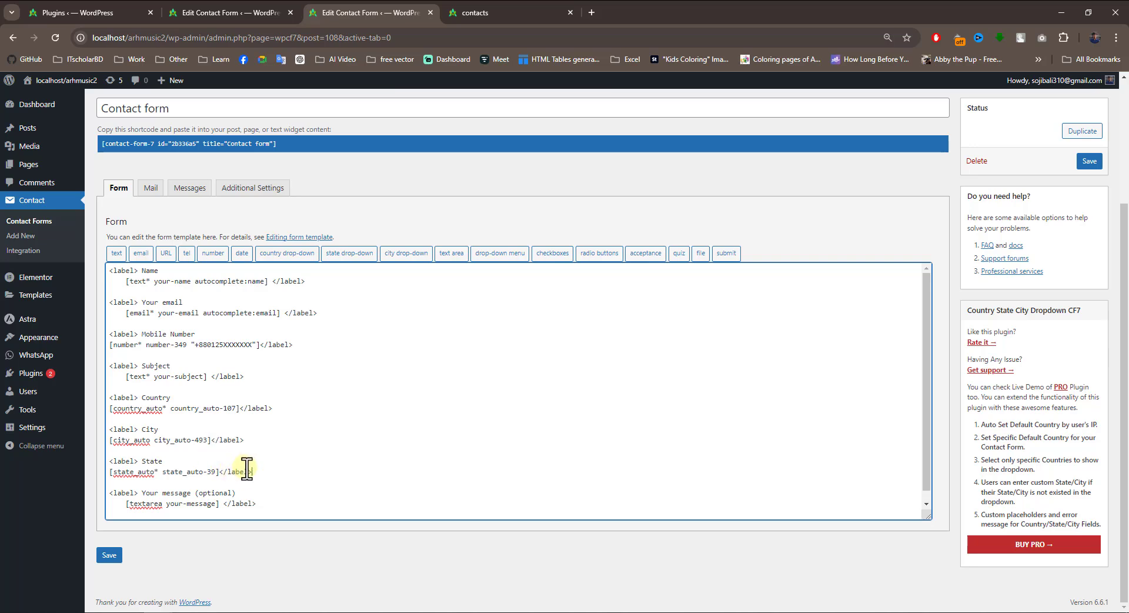
Save the contact form with the added State field and reload the contacts page.
click(1089, 161)
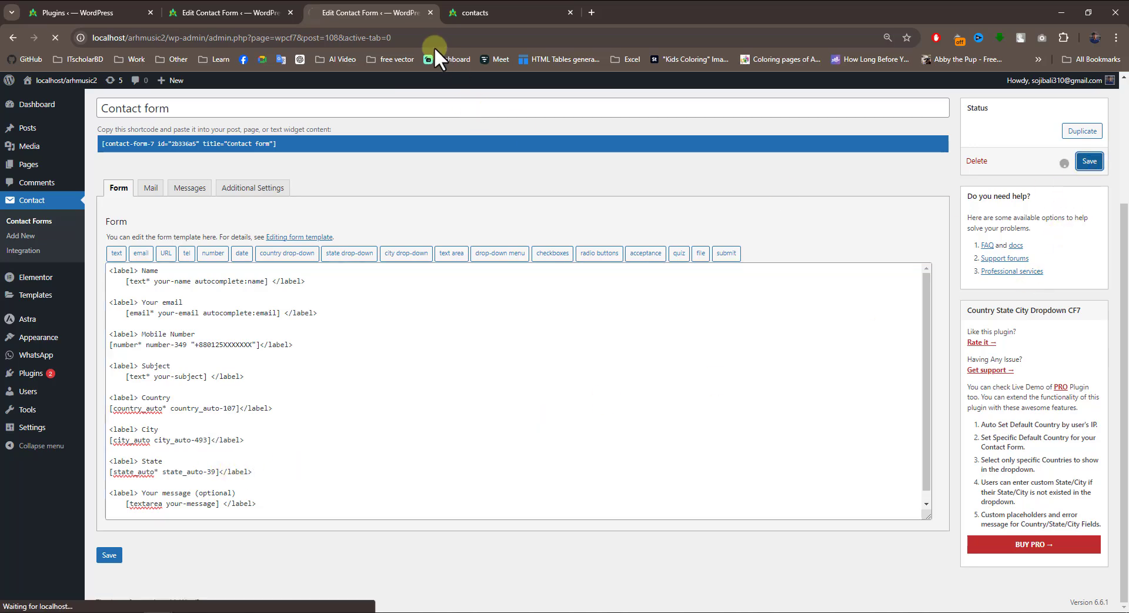
click(475, 12)
click(56, 37)
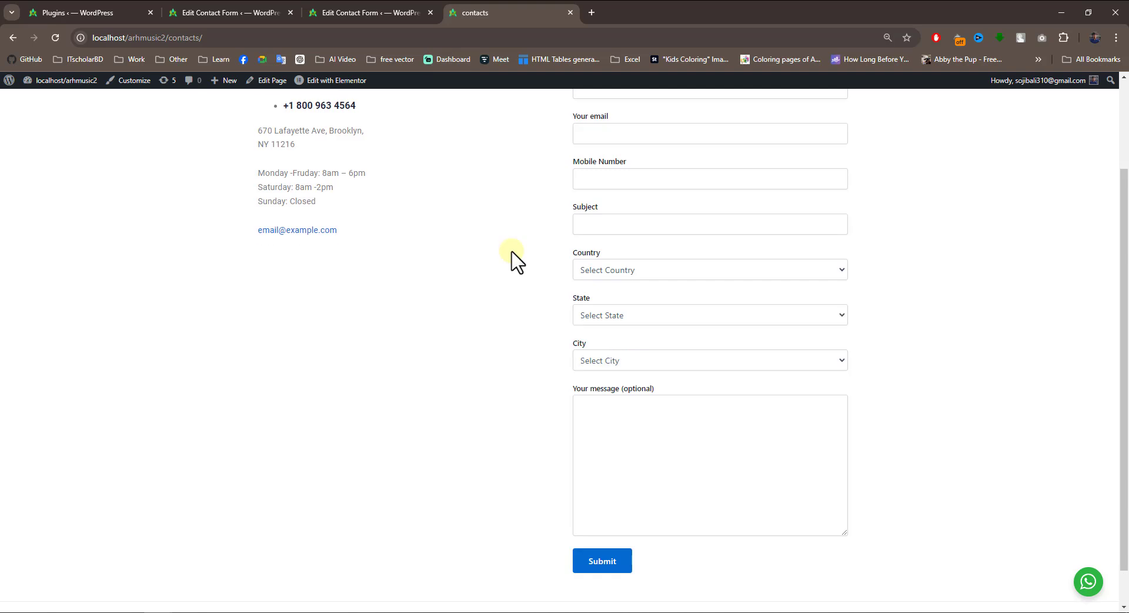
Test the linked drop-downs on the contacts page by choosing Afghanistan as Country, Badghis as State and Ghormach as City.
click(595, 267)
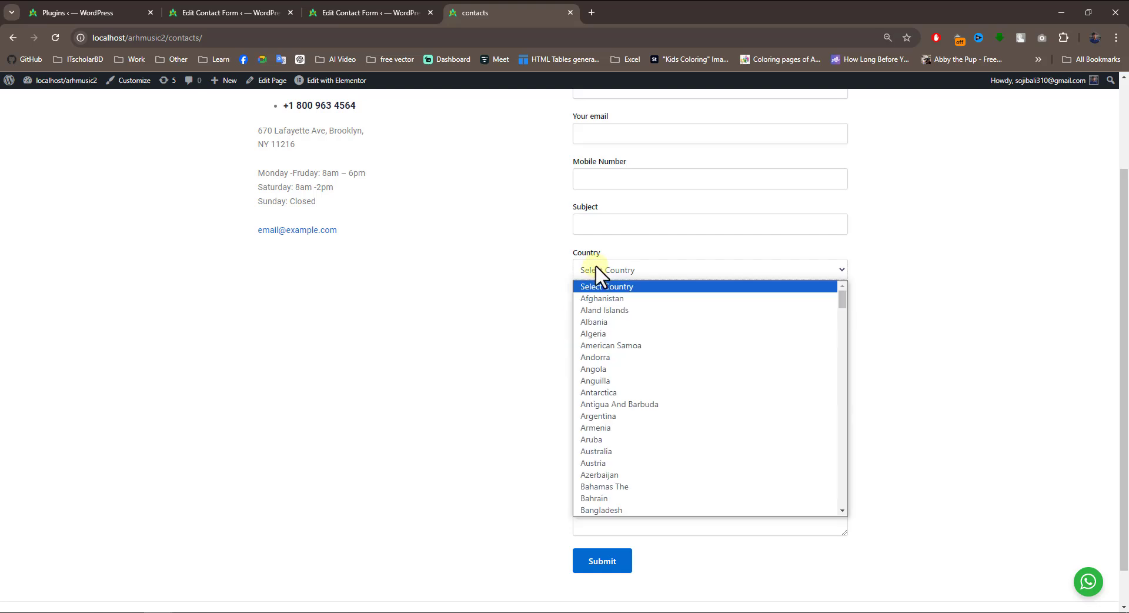
click(599, 299)
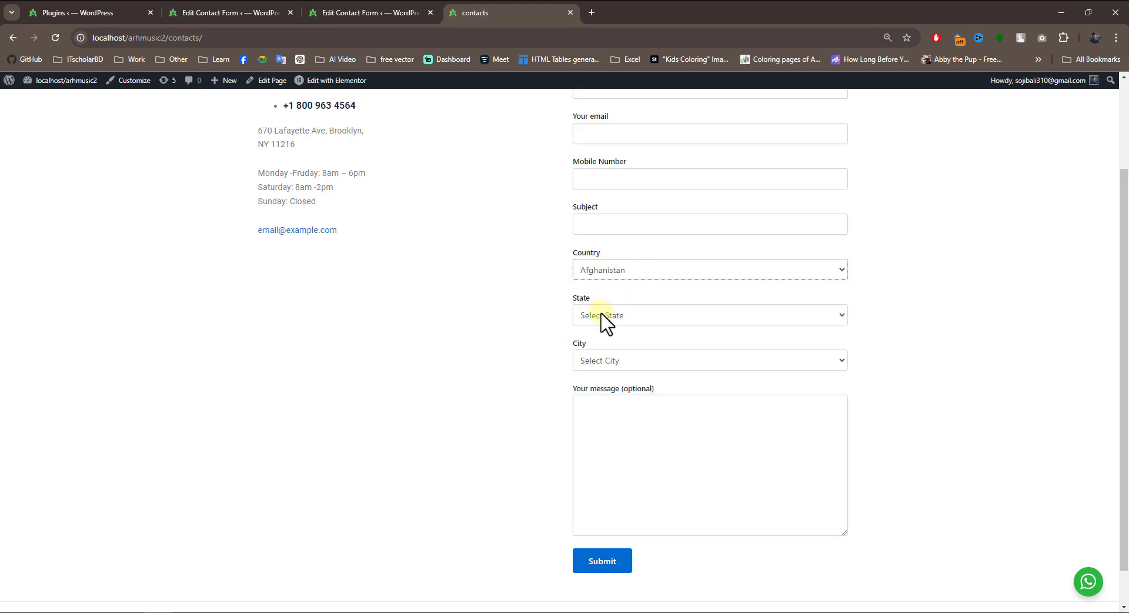
click(601, 316)
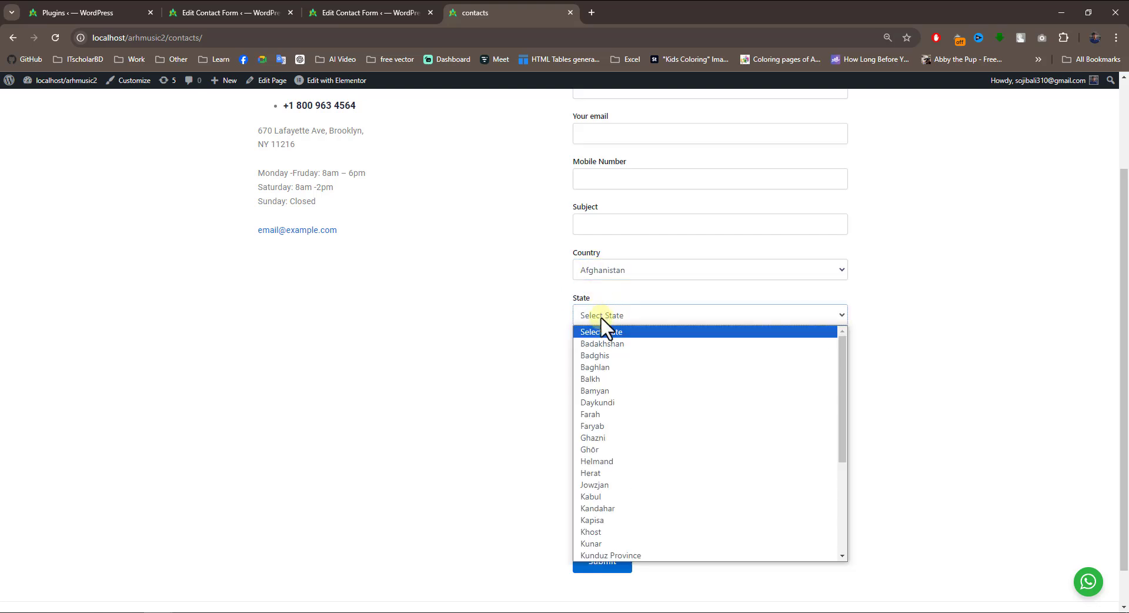
click(596, 356)
click(599, 361)
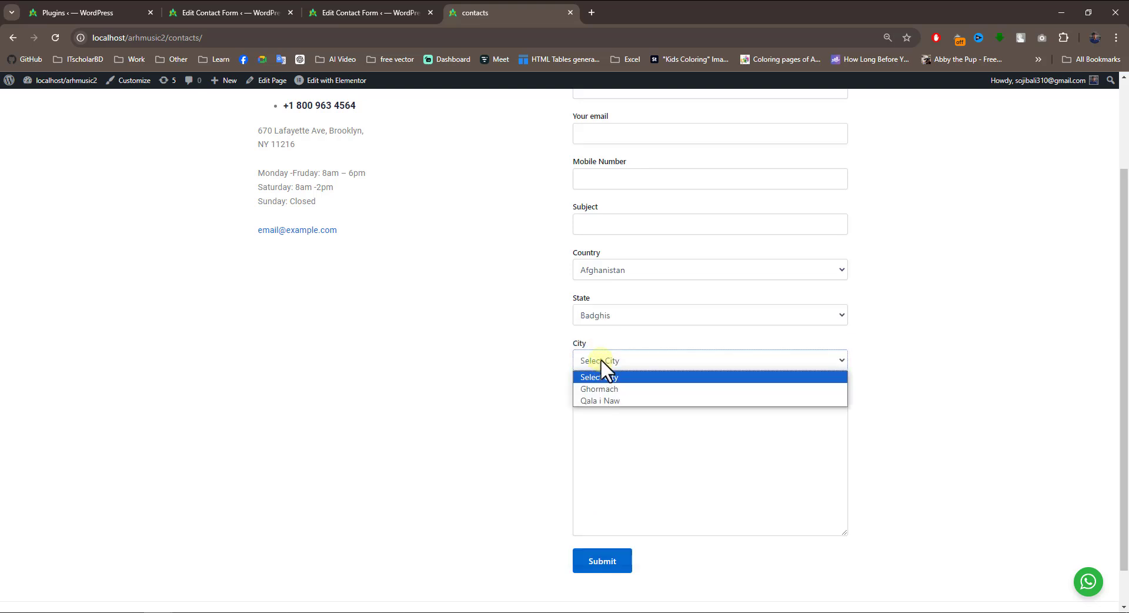
click(599, 389)
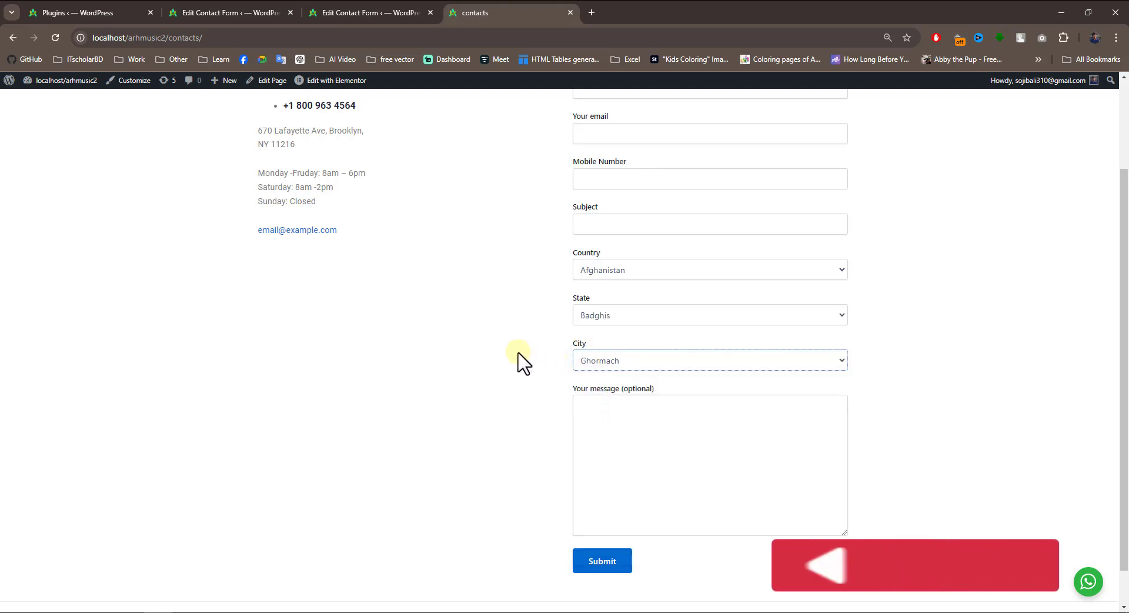